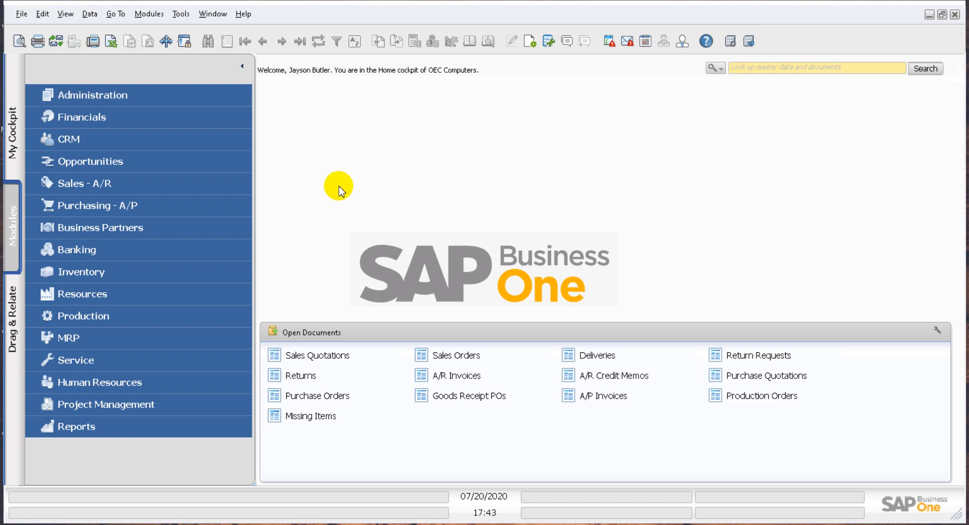
Open the user-defined fields management window and expand the Marketing Documents category
{"action": "left_click", "coordinate": [182, 14]}
{"action": "mouse_move", "coordinate": [327, 255]}
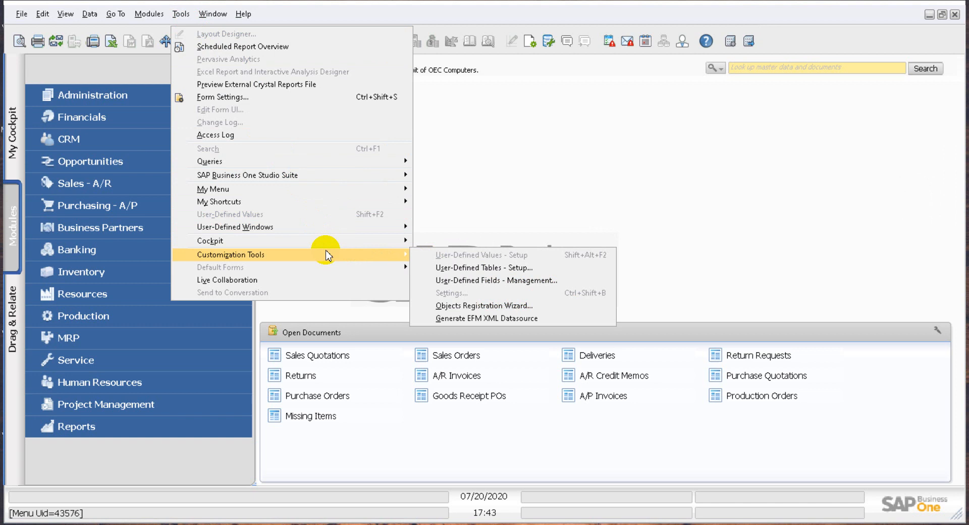
{"action": "left_click", "coordinate": [513, 281]}
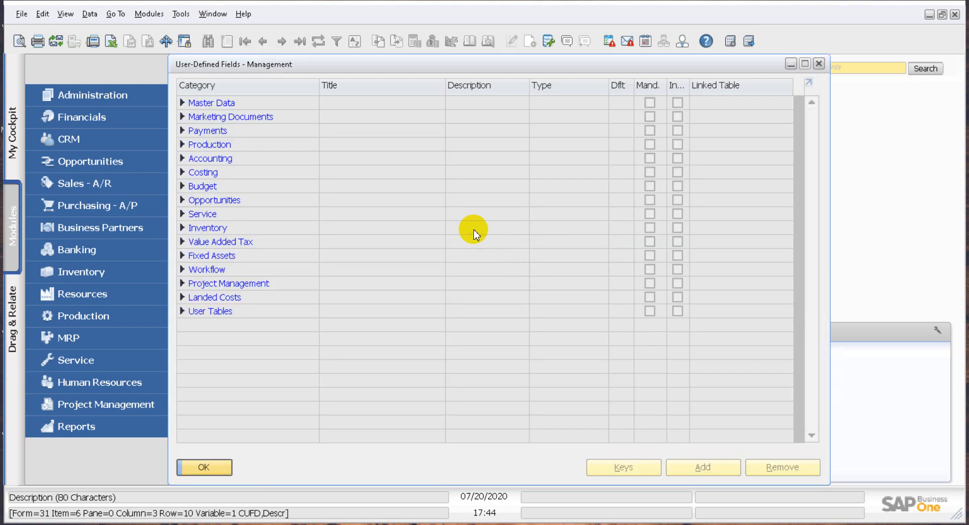
{"action": "left_click_drag", "start_coordinate": [305, 67], "coordinate": [384, 71]}
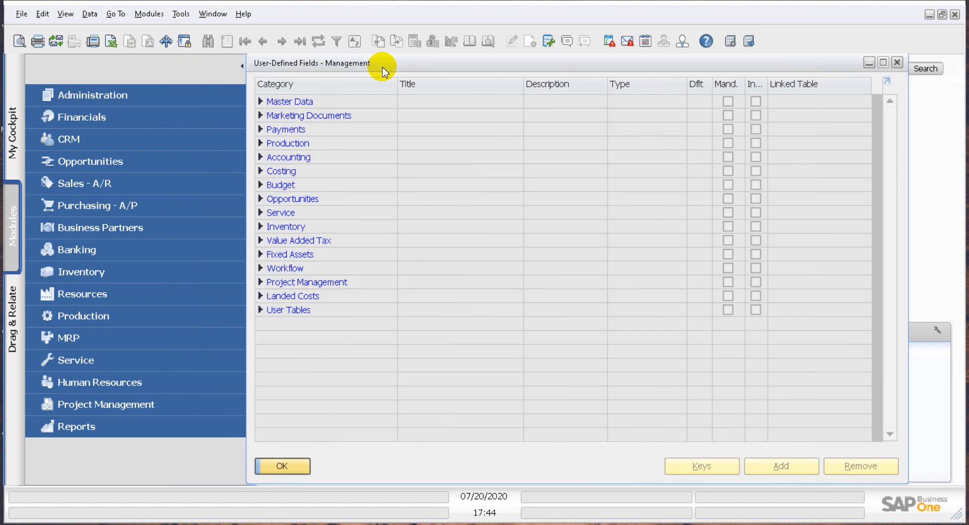
{"action": "left_click", "coordinate": [261, 116]}
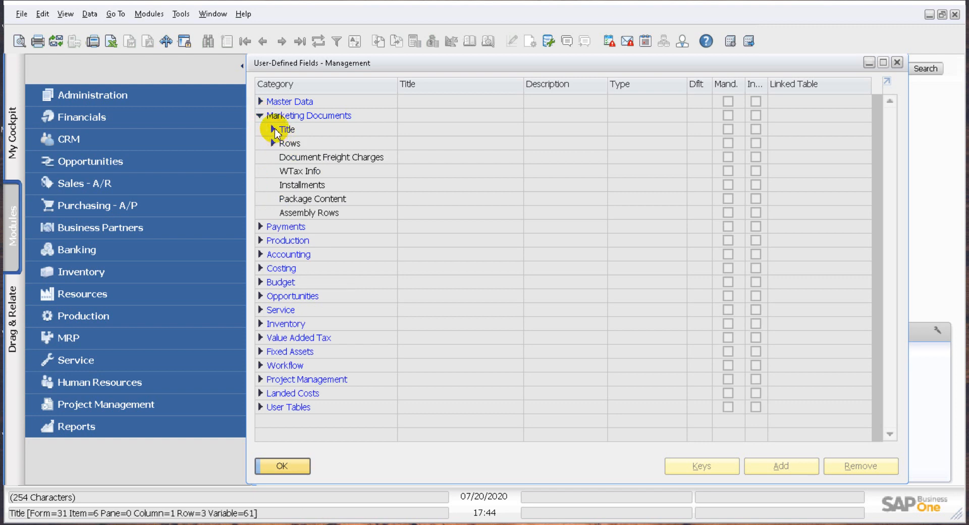
Look at a blank A/P invoice's header and rows, hide its user-defined fields pane and close the invoice
{"action": "left_click", "coordinate": [162, 196]}
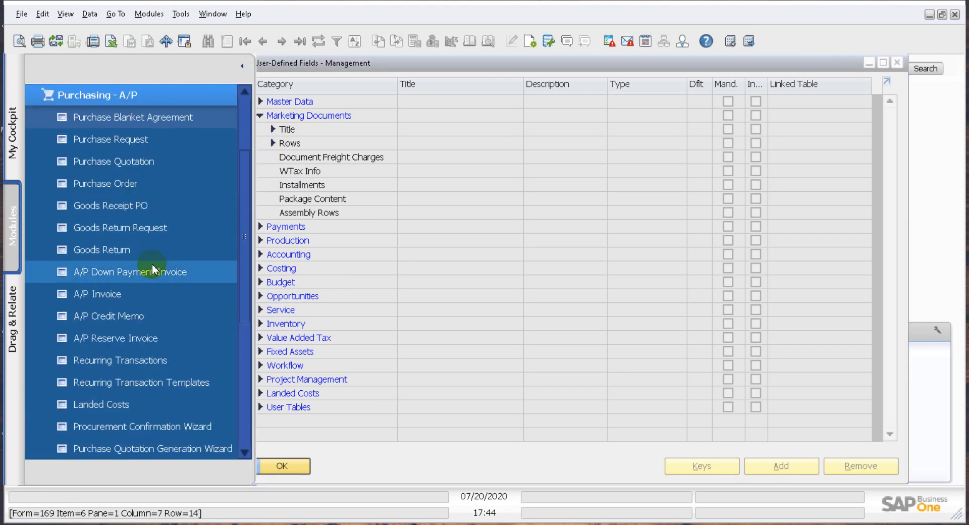
{"action": "left_click", "coordinate": [151, 293]}
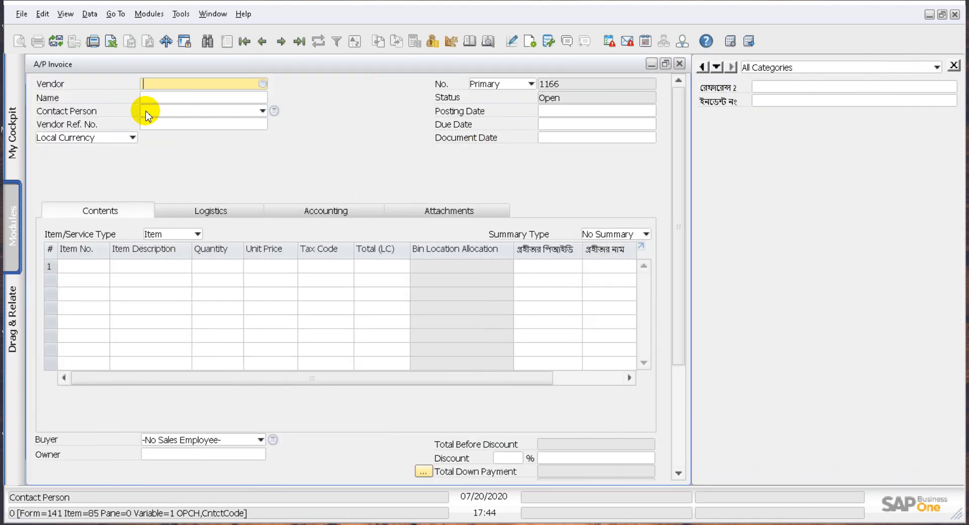
{"action": "left_click", "coordinate": [953, 66]}
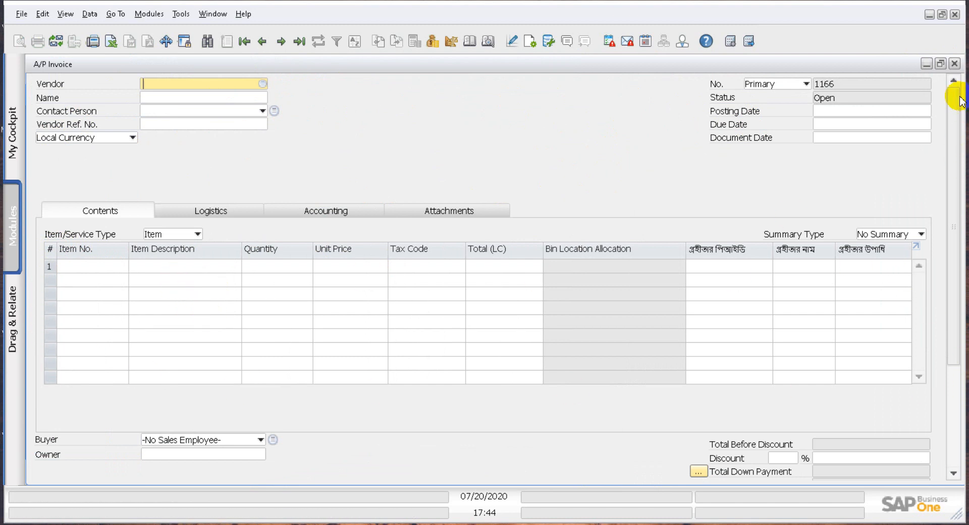
{"action": "left_click", "coordinate": [954, 63]}
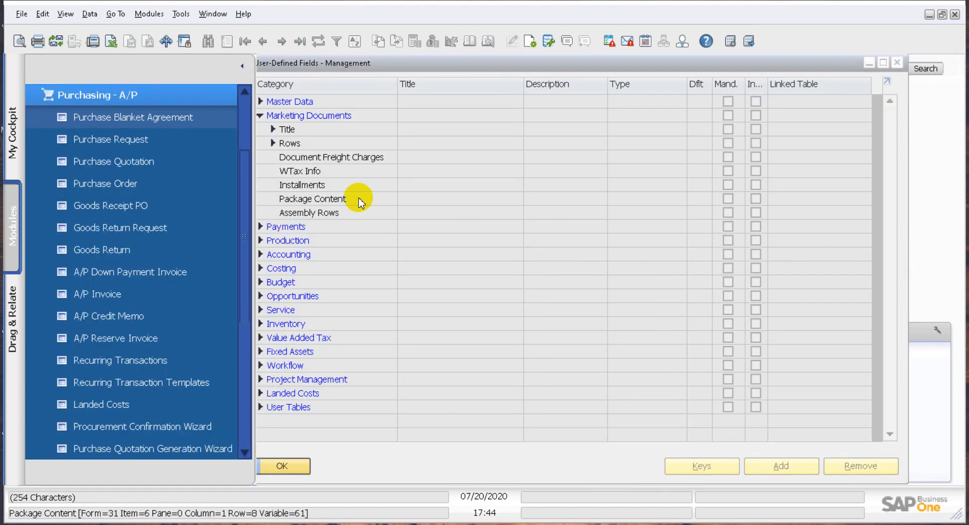
Add an alphanumeric user-defined field TCode with description Code and length 10 to the Marketing Documents Title level
{"action": "left_click", "coordinate": [273, 144]}
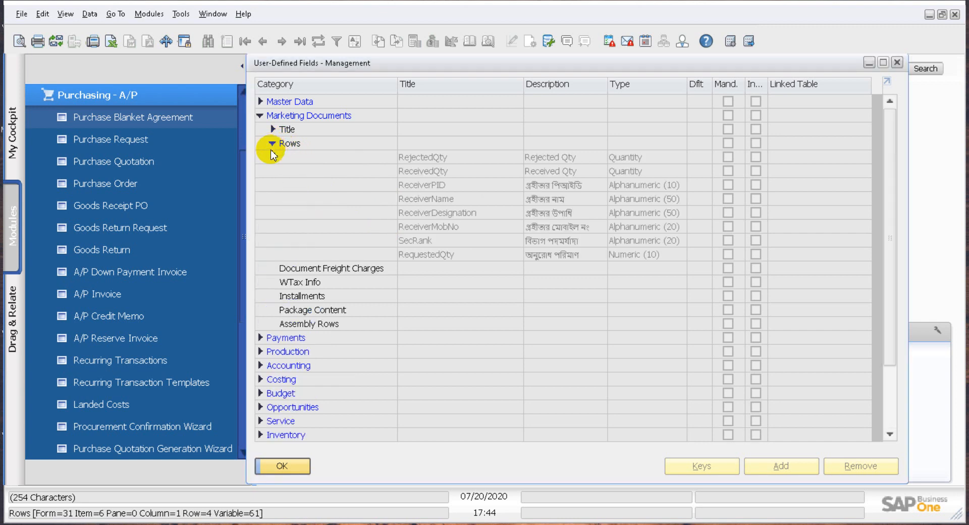
{"action": "left_click", "coordinate": [273, 129]}
{"action": "left_click", "coordinate": [299, 134]}
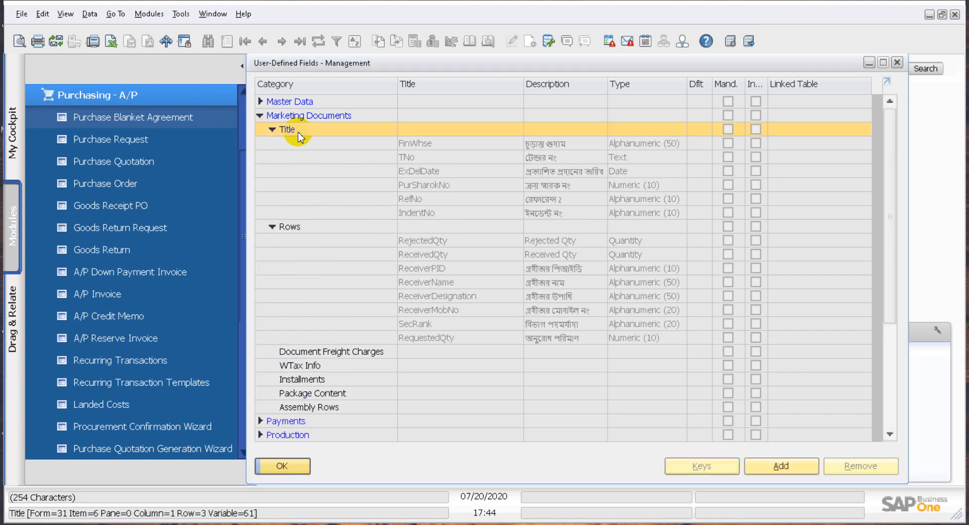
{"action": "left_click", "coordinate": [780, 467]}
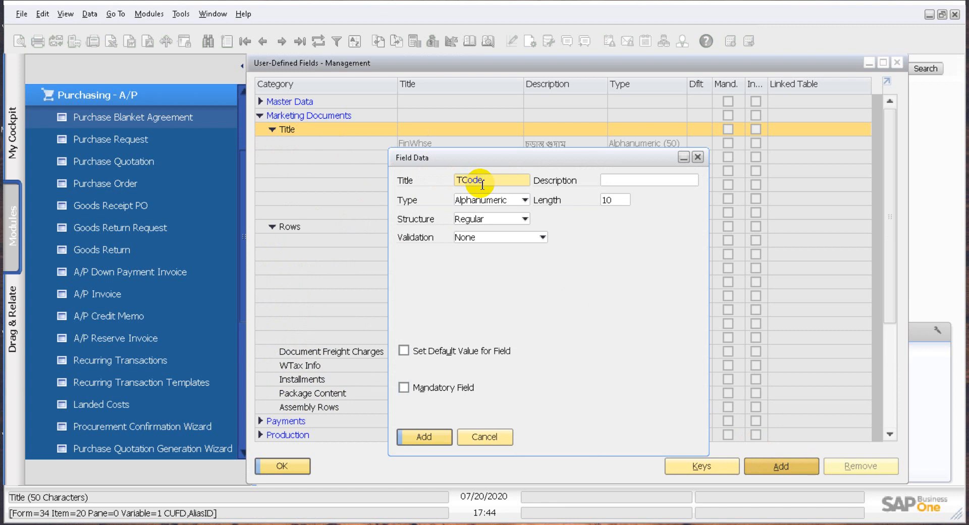
{"action": "double_click", "coordinate": [478, 180]}
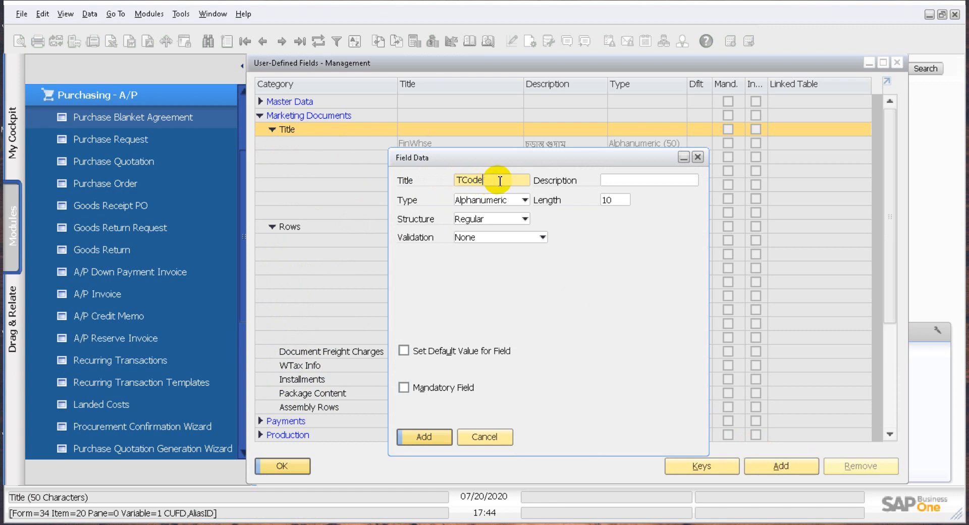
{"action": "left_click", "coordinate": [628, 177]}
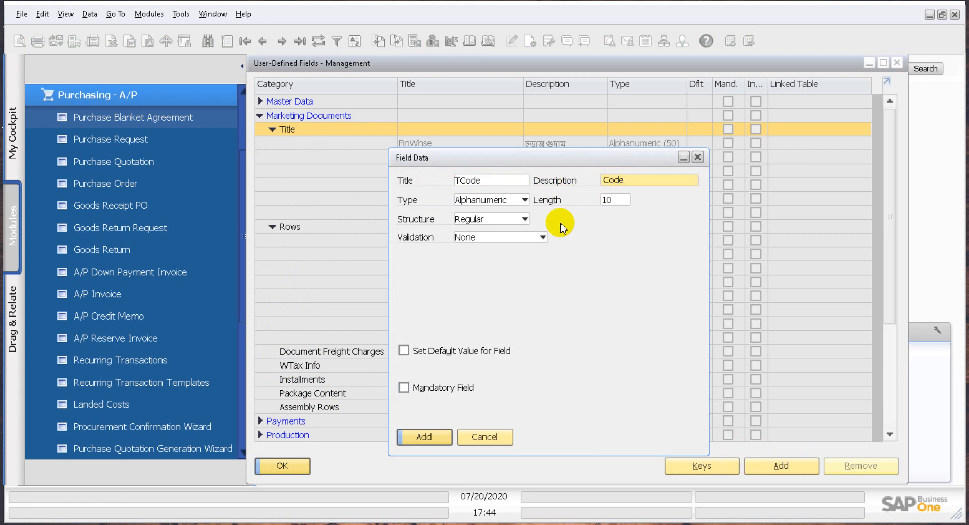
{"action": "left_click", "coordinate": [492, 203]}
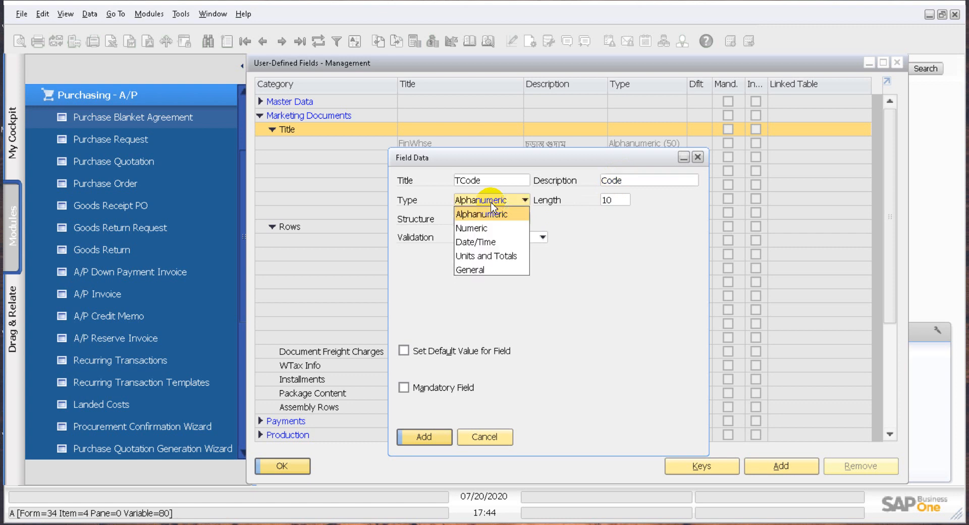
{"action": "left_click", "coordinate": [569, 238]}
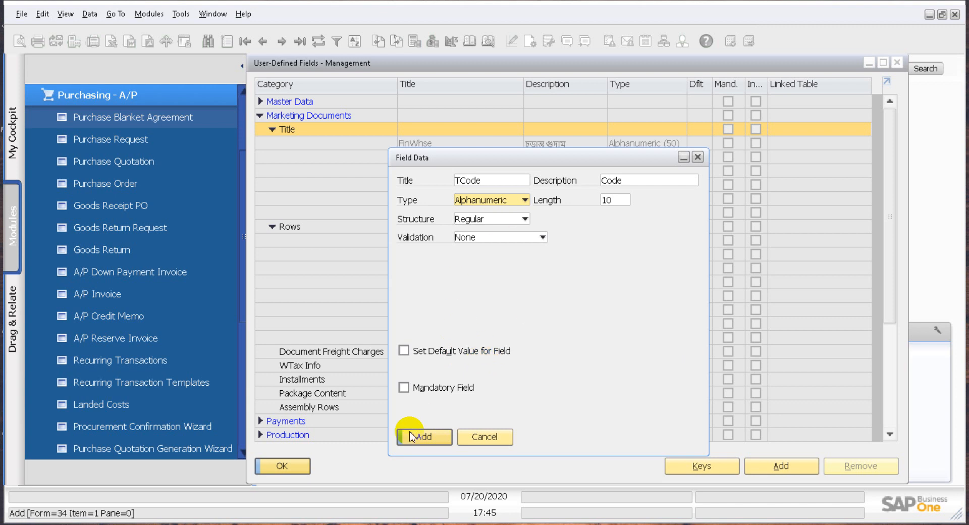
{"action": "left_click", "coordinate": [424, 437]}
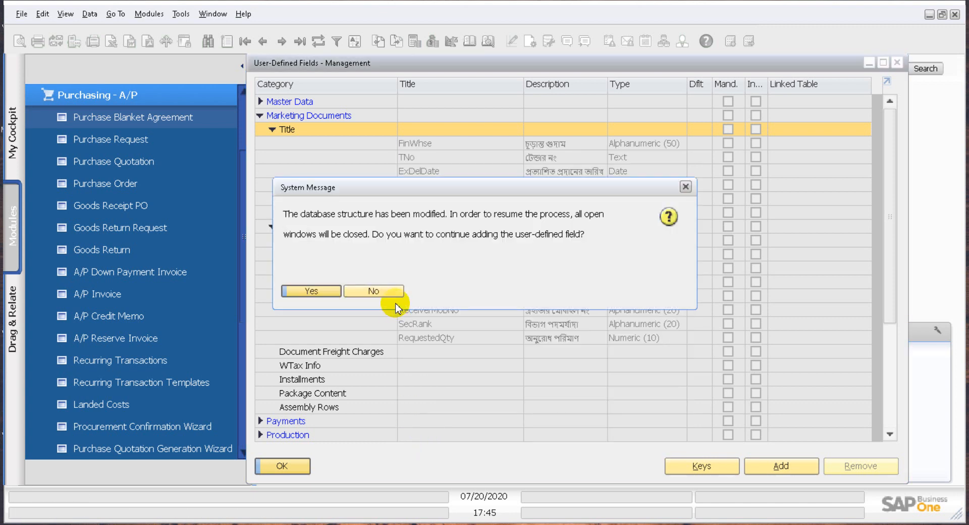
{"action": "left_click", "coordinate": [324, 292]}
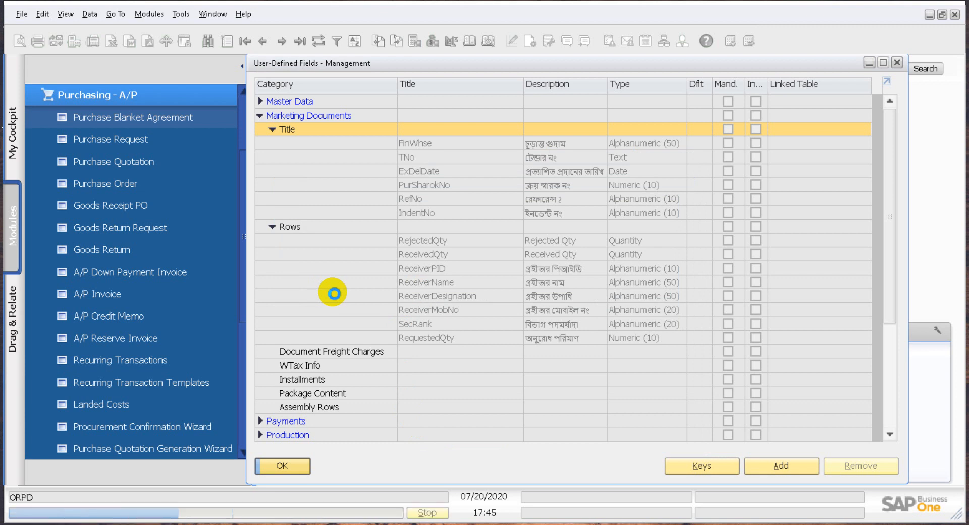
Add a user-defined field TQty, described TQuantity, to the Marketing Documents Rows with type Units and Totals and structure Quantity
{"action": "left_click", "coordinate": [283, 241]}
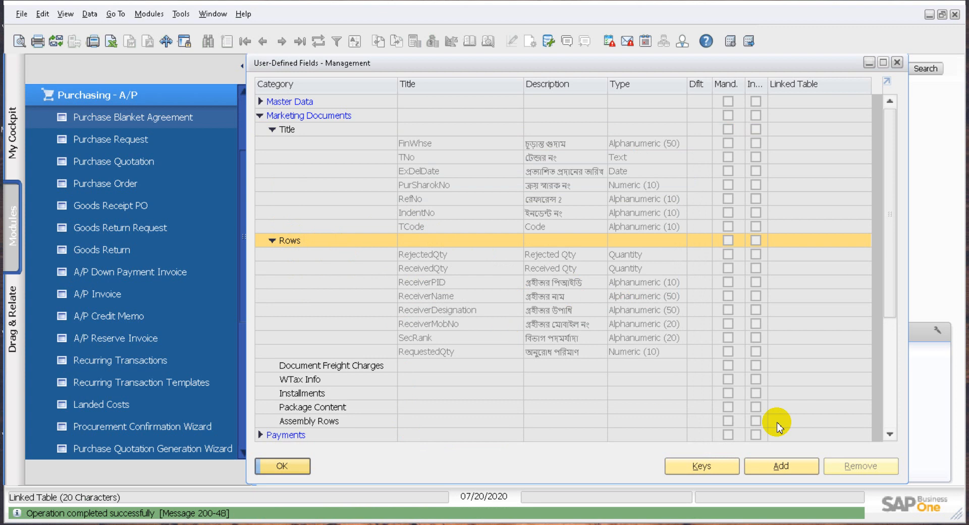
{"action": "left_click", "coordinate": [797, 465]}
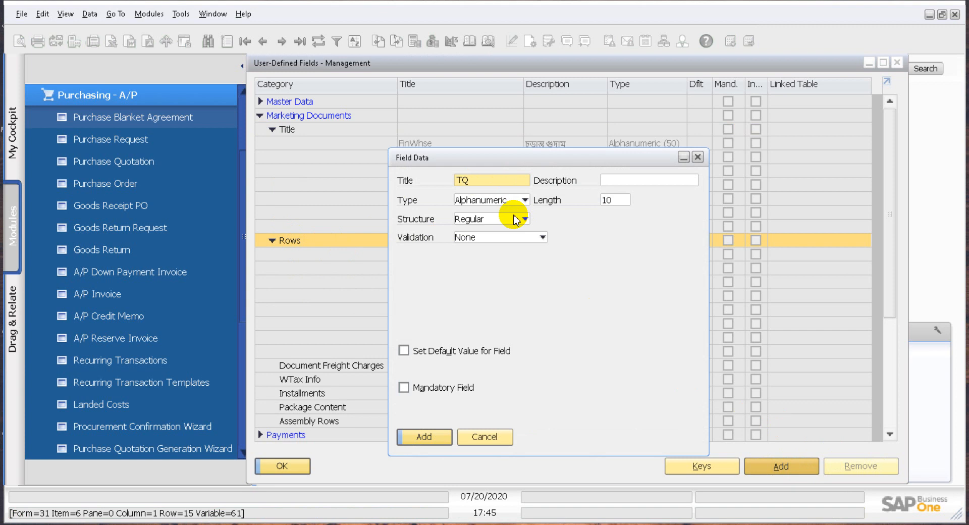
{"action": "key", "text": "Tab"}
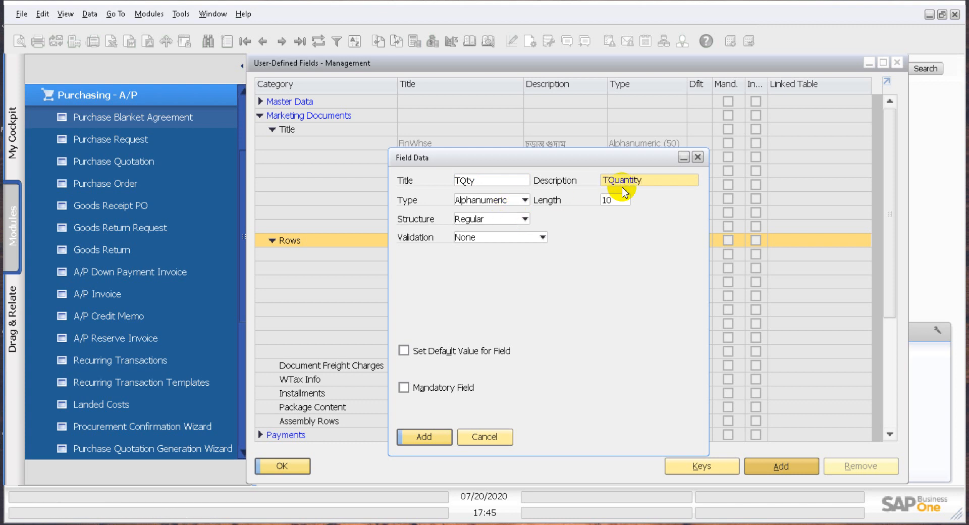
{"action": "left_click", "coordinate": [525, 200]}
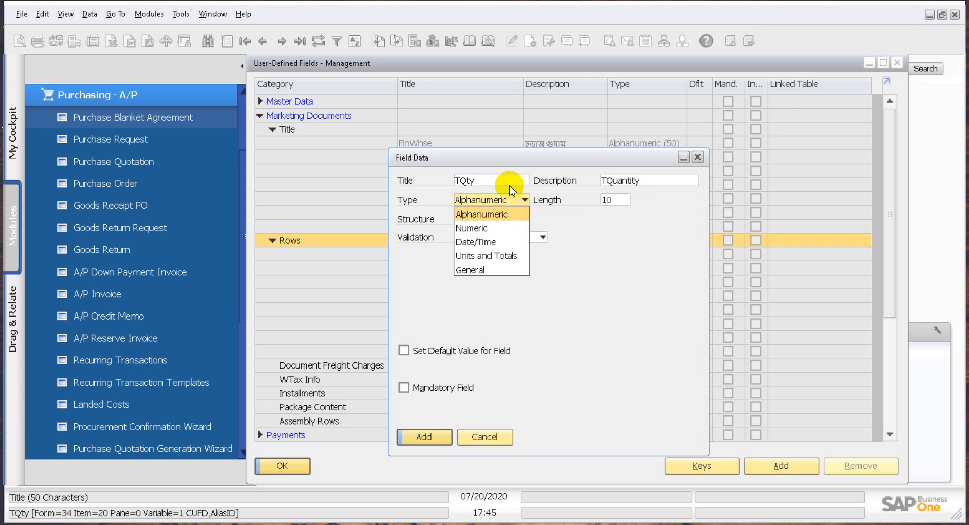
{"action": "left_click", "coordinate": [512, 256]}
{"action": "left_click", "coordinate": [507, 221]}
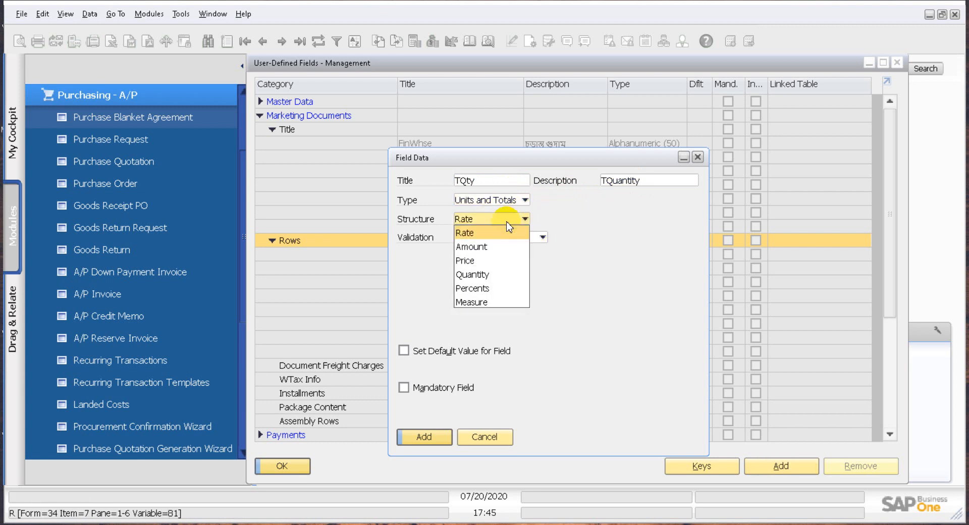
{"action": "left_click", "coordinate": [506, 277]}
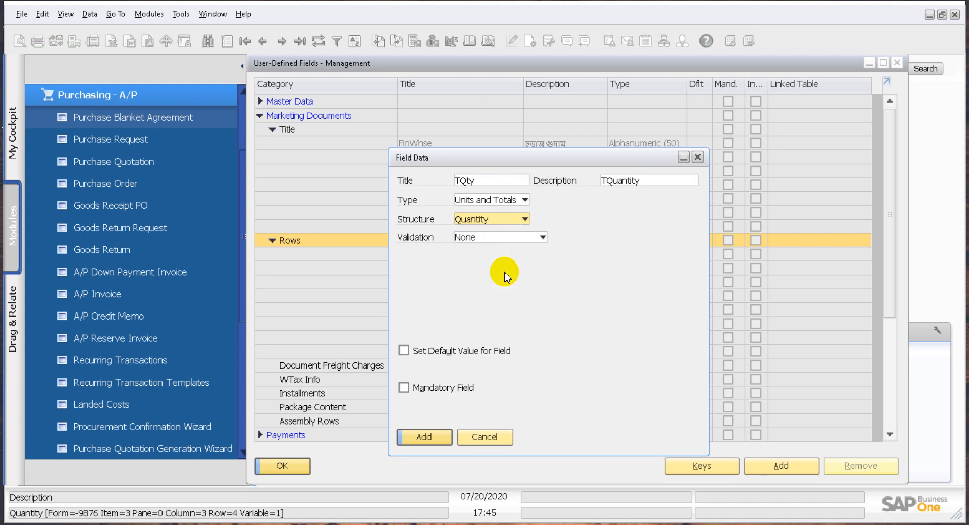
{"action": "left_click", "coordinate": [427, 437]}
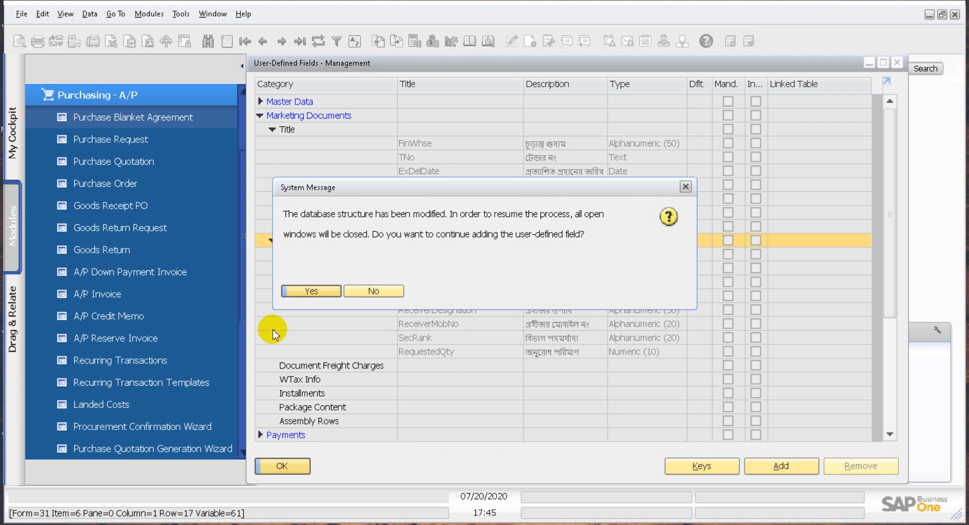
{"action": "left_click", "coordinate": [292, 291]}
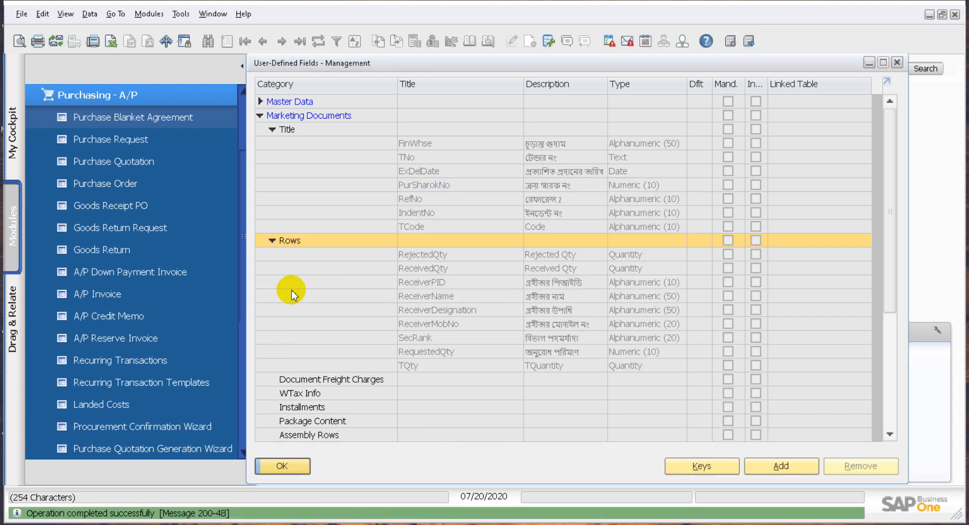
Close the user-defined fields management window and turn off the System Information display
{"action": "left_click", "coordinate": [282, 466]}
{"action": "left_click", "coordinate": [66, 13]}
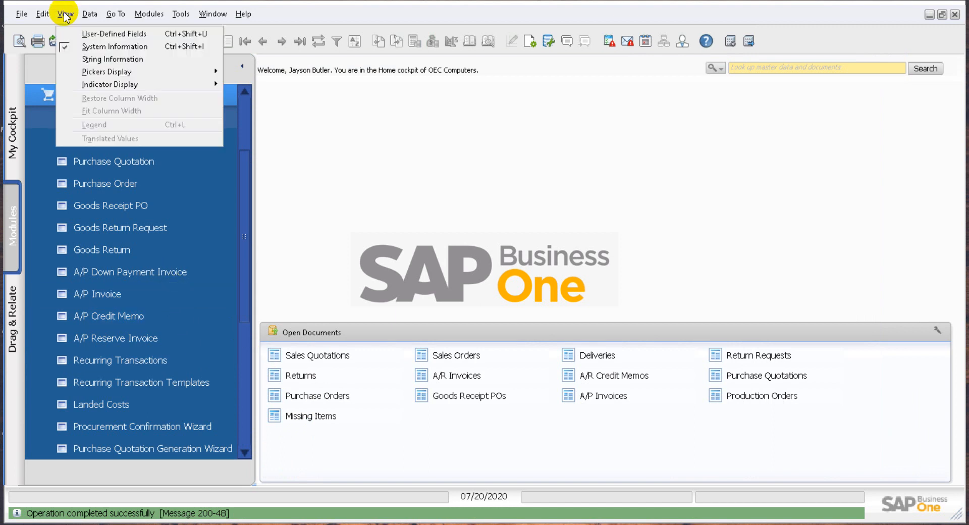
{"action": "left_click", "coordinate": [71, 45]}
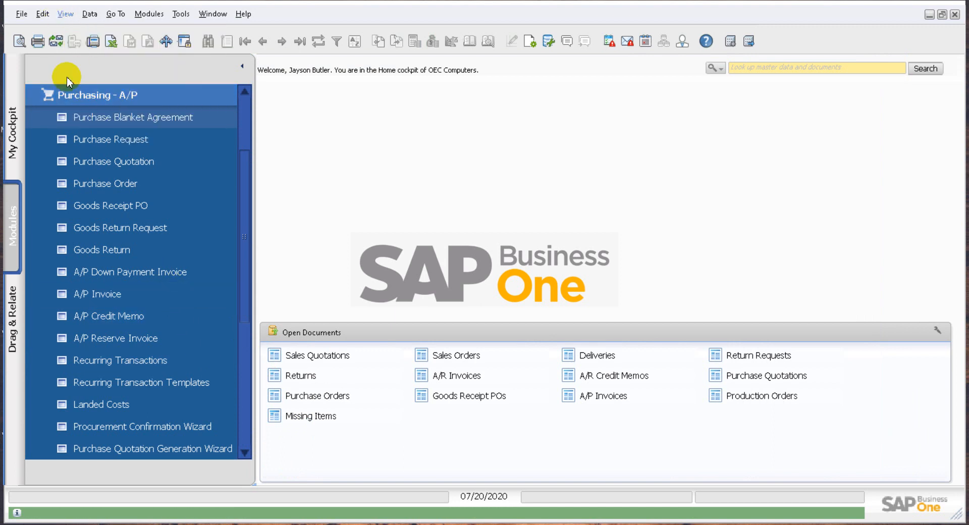
Open a new A/P invoice and display its user-defined fields pane
{"action": "left_click", "coordinate": [104, 299]}
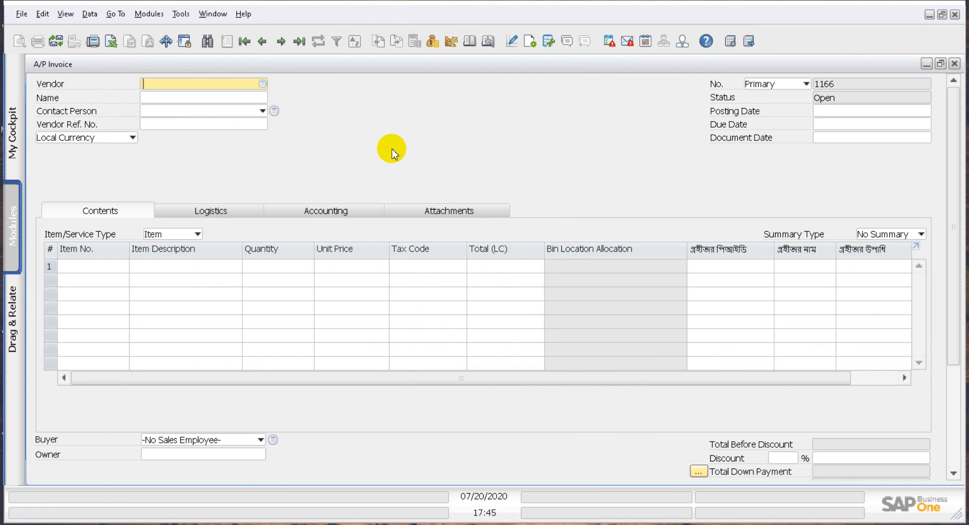
{"action": "left_click", "coordinate": [65, 14]}
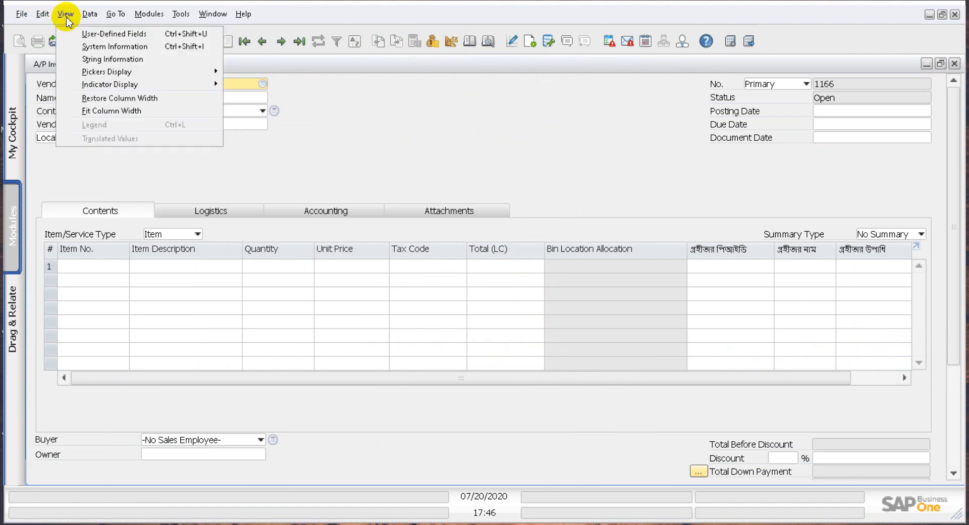
{"action": "left_click", "coordinate": [76, 35]}
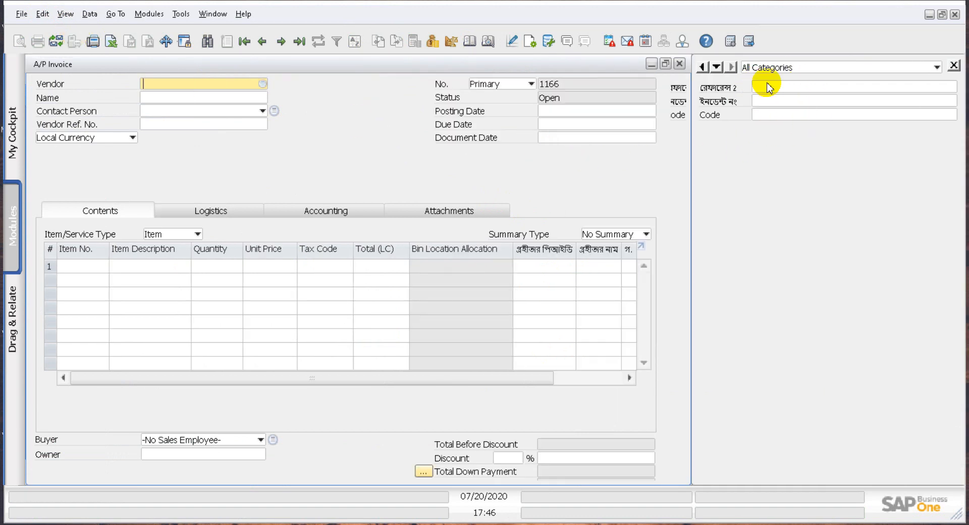
Examine the A/P invoice's row columns for the TQuantity field
{"action": "left_click_drag", "start_coordinate": [468, 376], "coordinate": [638, 376]}
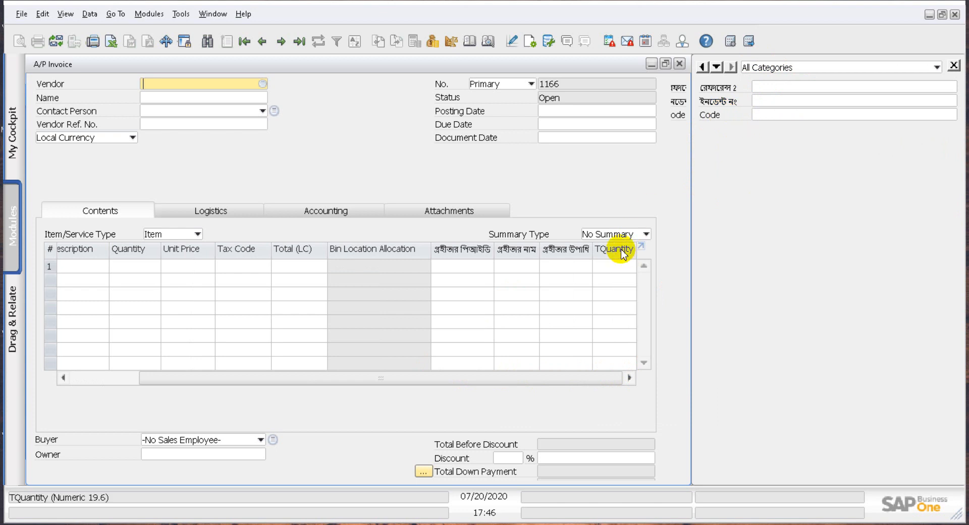
{"action": "left_click_drag", "start_coordinate": [343, 376], "coordinate": [98, 380]}
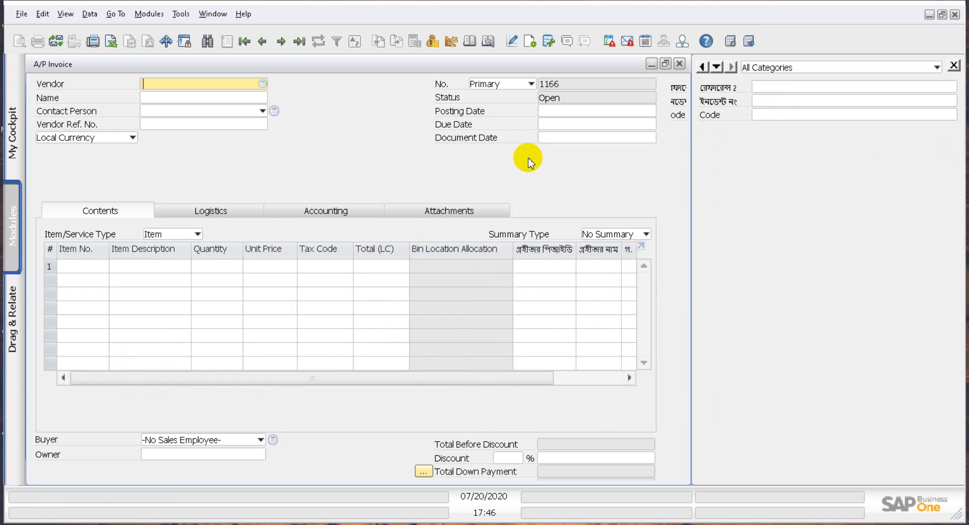
{"action": "left_click_drag", "start_coordinate": [465, 382], "coordinate": [649, 222]}
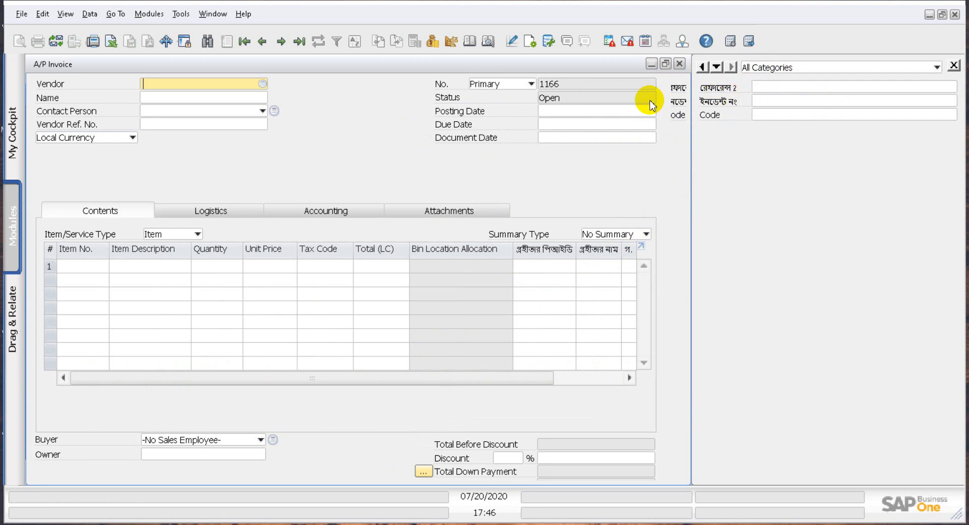
Open the display settings for the A/P invoice's user-defined fields and keep the Code field's category as General
{"action": "left_click", "coordinate": [181, 15]}
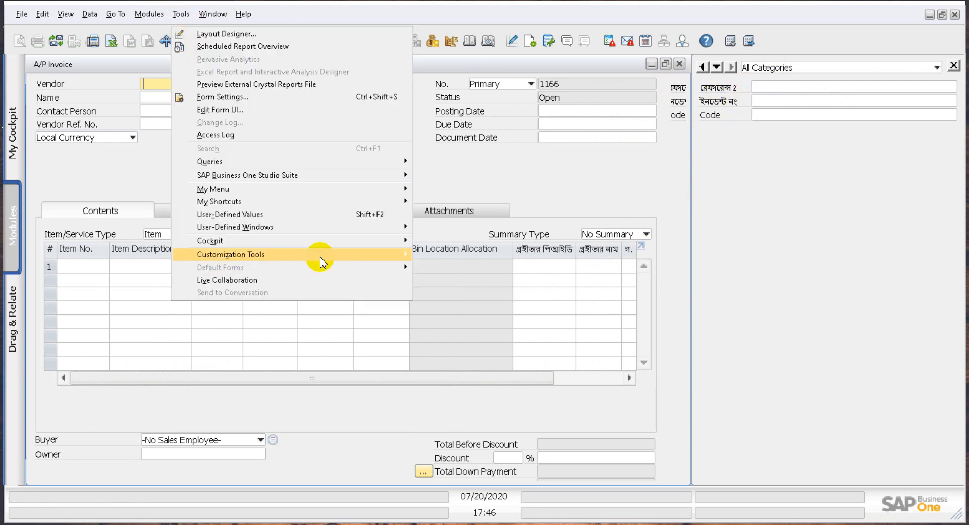
{"action": "mouse_move", "coordinate": [321, 262]}
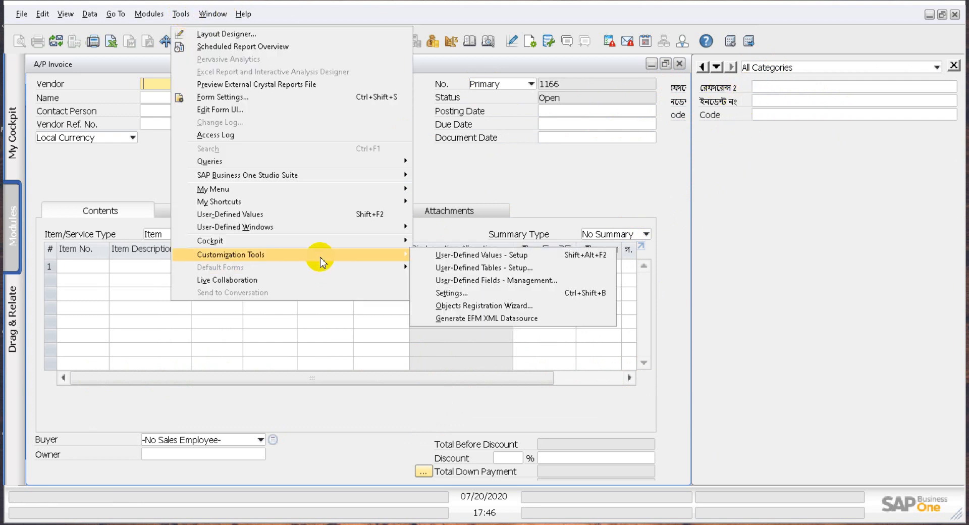
{"action": "left_click", "coordinate": [452, 293]}
{"action": "left_click_drag", "start_coordinate": [462, 151], "coordinate": [537, 141]}
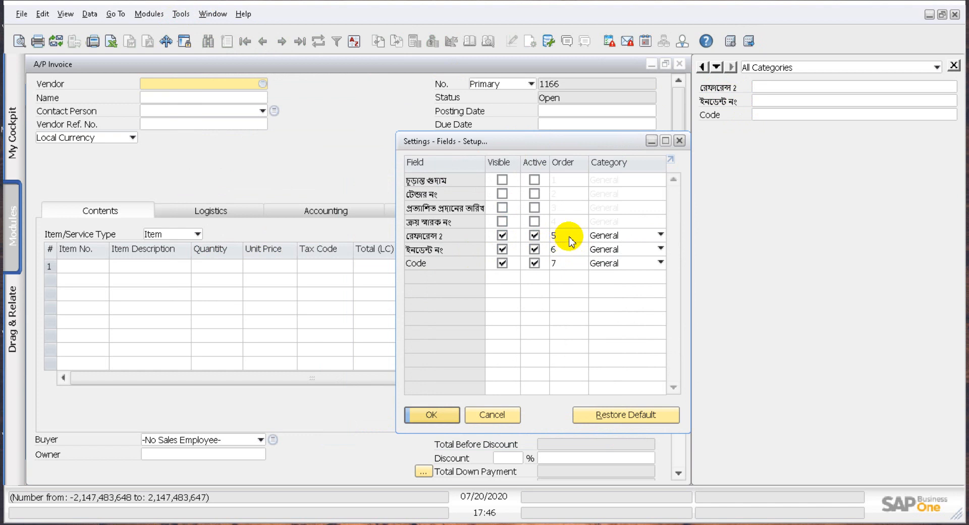
{"action": "left_click", "coordinate": [631, 263]}
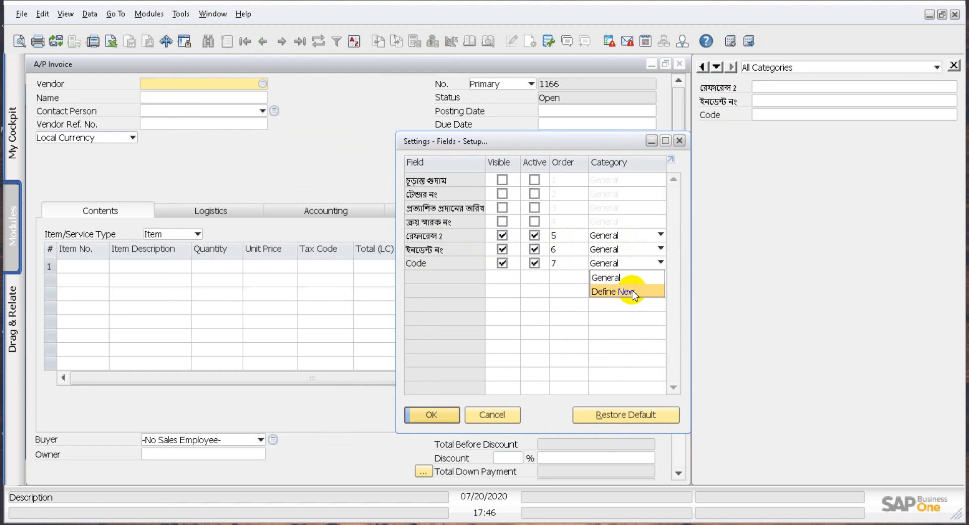
{"action": "left_click", "coordinate": [637, 277]}
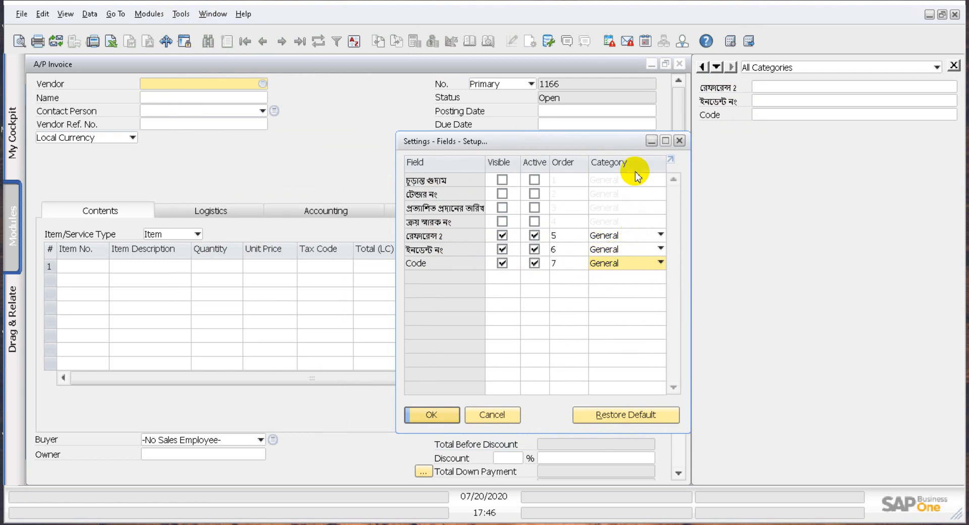
{"action": "left_click", "coordinate": [648, 264]}
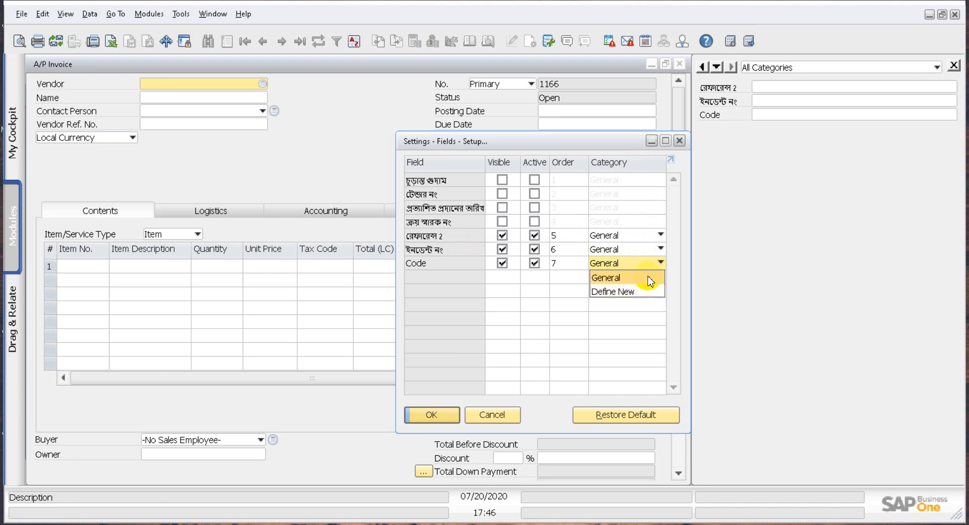
{"action": "left_click", "coordinate": [565, 280]}
Hide the রেফারেন্স 2 and ইনডেন্ট নং fields from the user-defined fields display and save the settings
{"action": "left_click", "coordinate": [503, 235]}
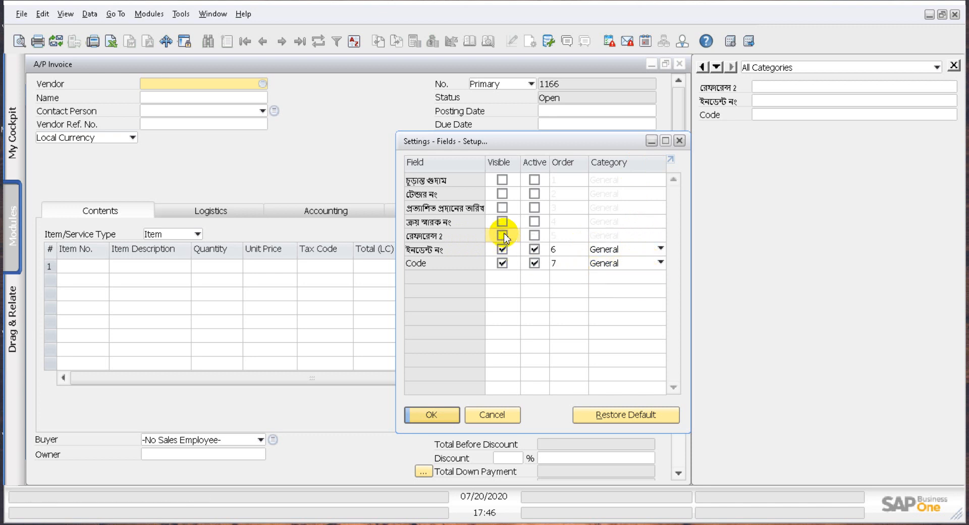
{"action": "left_click", "coordinate": [502, 248]}
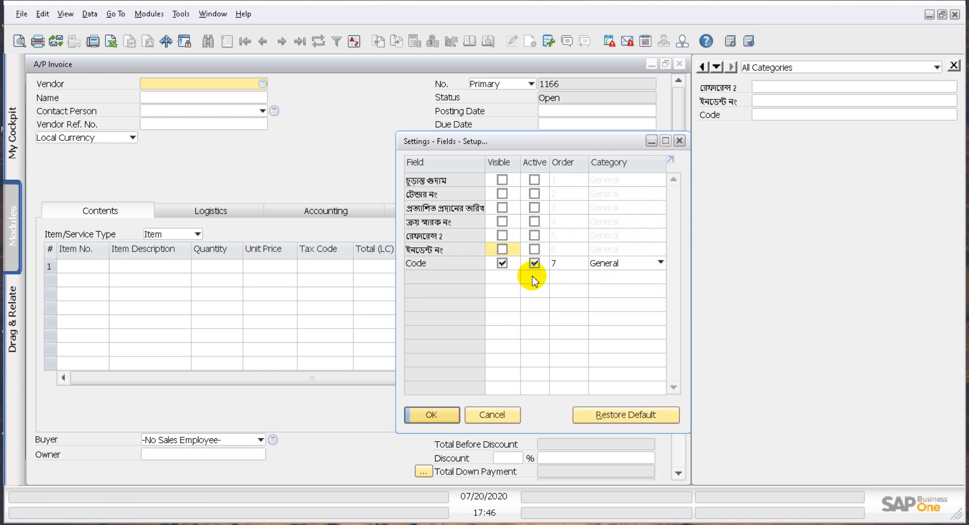
{"action": "left_click", "coordinate": [432, 415]}
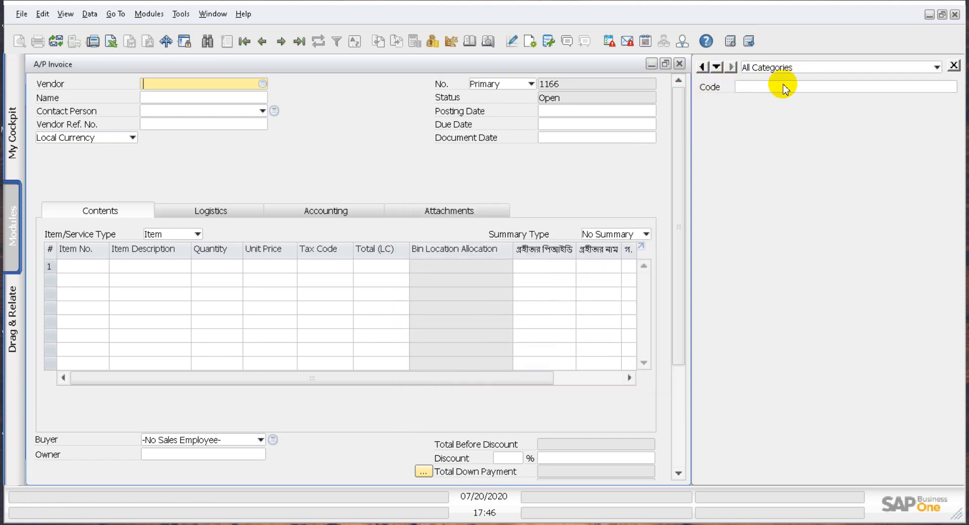
Hide the three visible Bengali-named columns above TQuantity in the A/P invoice's table format, then restore the row table's column widths
{"action": "left_click", "coordinate": [570, 375]}
{"action": "left_click_drag", "start_coordinate": [571, 375], "coordinate": [340, 372]}
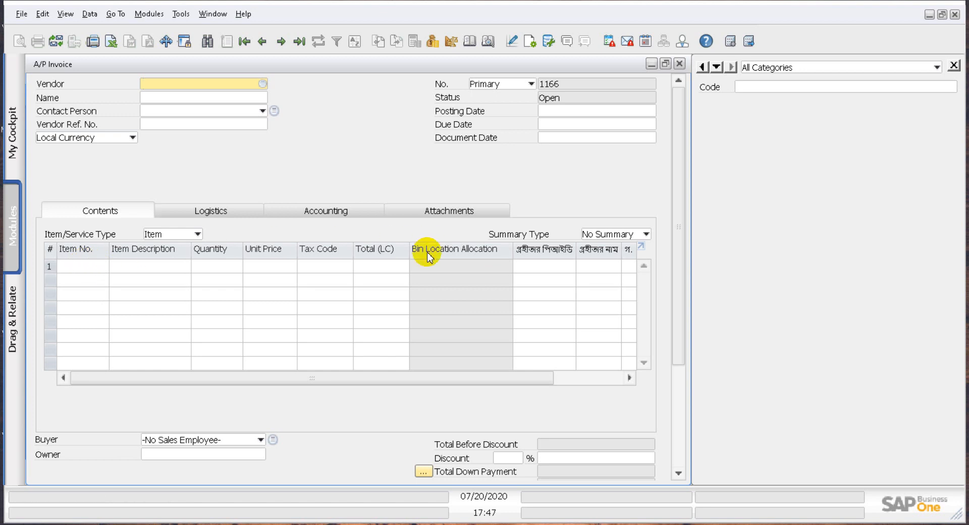
{"action": "left_click", "coordinate": [530, 45]}
{"action": "mouse_move", "coordinate": [443, 87]}
{"action": "left_mouse_down"}
{"action": "mouse_move", "coordinate": [480, 114]}
{"action": "mouse_move", "coordinate": [435, 96]}
{"action": "left_mouse_up"}
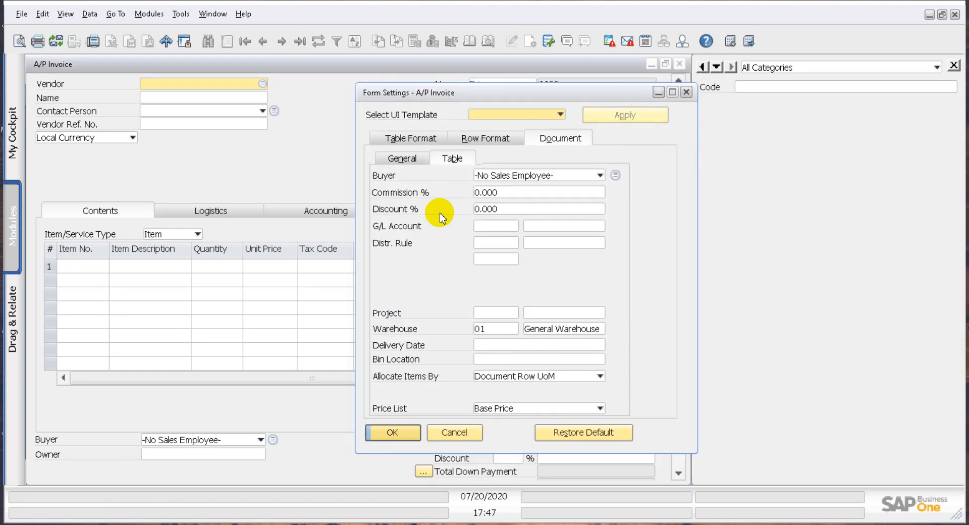
{"action": "left_click", "coordinate": [411, 141]}
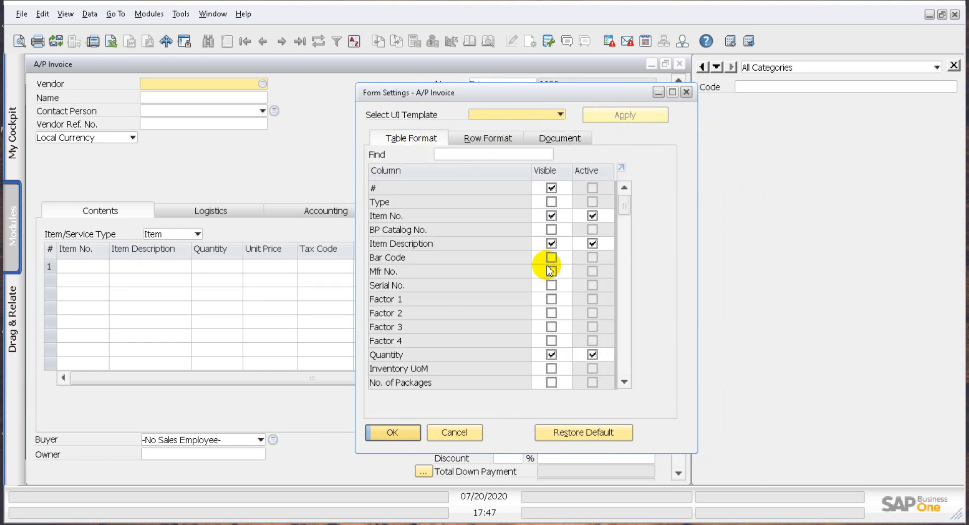
{"action": "left_click_drag", "start_coordinate": [624, 207], "coordinate": [594, 360]}
{"action": "left_click", "coordinate": [551, 300]}
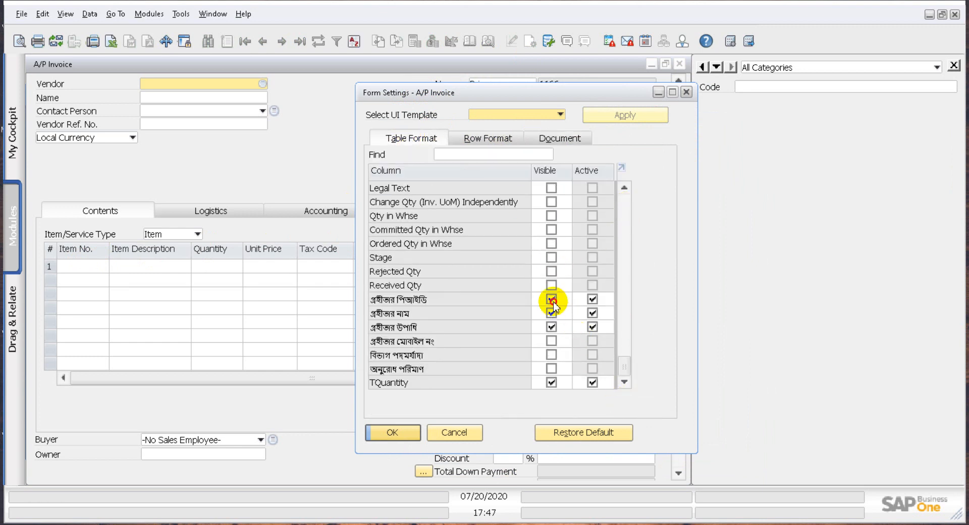
{"action": "left_click", "coordinate": [551, 313]}
{"action": "left_click", "coordinate": [551, 327]}
{"action": "left_click", "coordinate": [396, 435]}
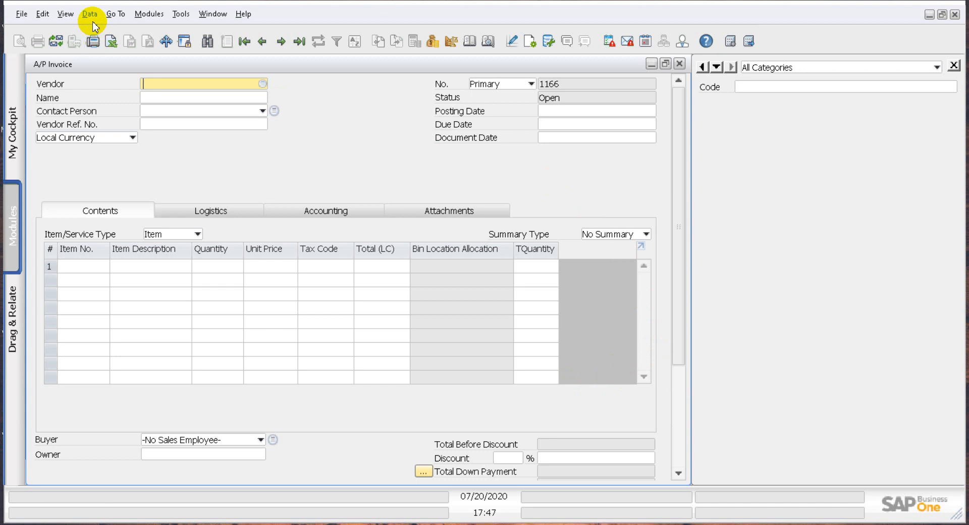
{"action": "left_click", "coordinate": [65, 13]}
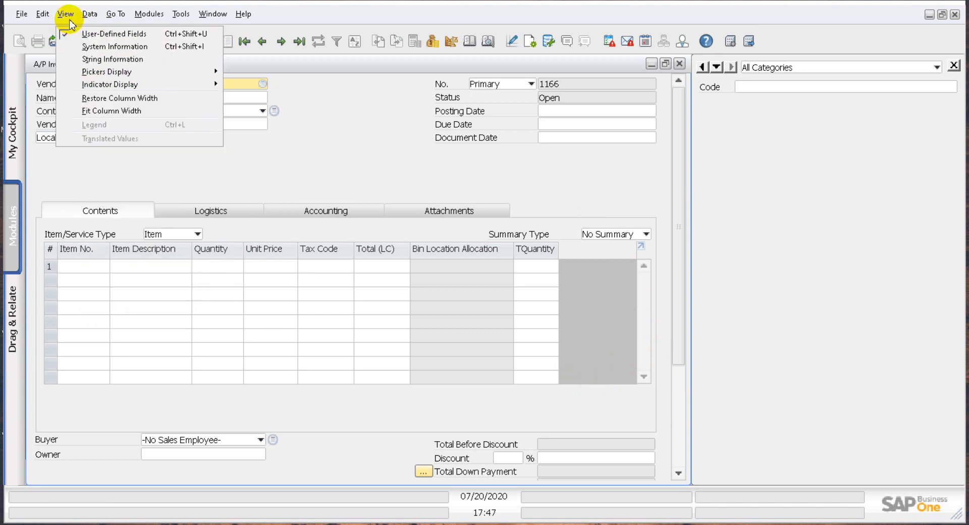
{"action": "left_click", "coordinate": [83, 97]}
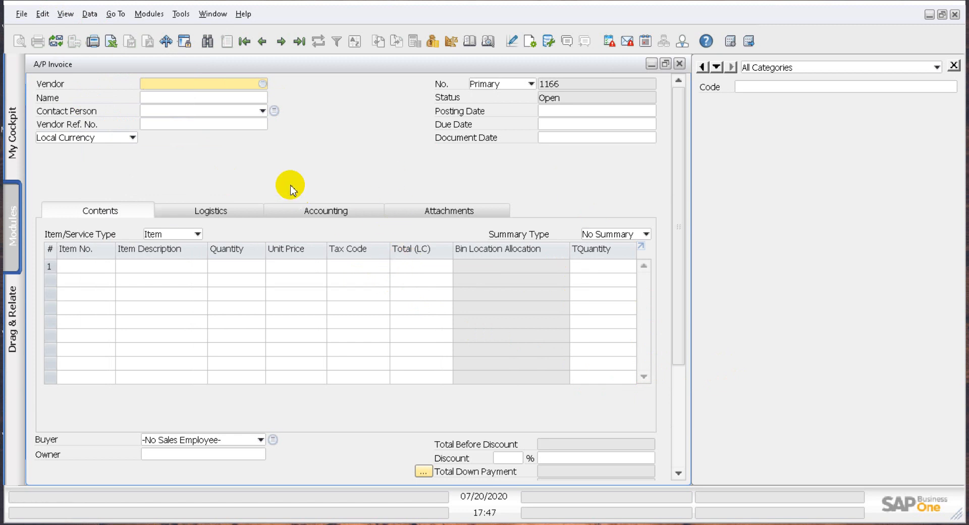
Choose Acme Associates as the invoice's vendor and set the posting date to 07/20/2020
{"action": "left_click", "coordinate": [263, 84]}
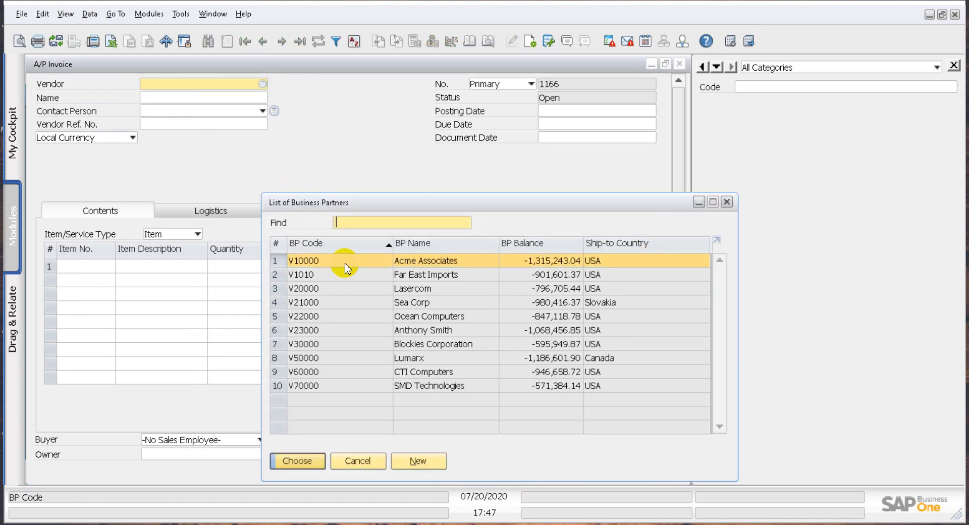
{"action": "double_click", "coordinate": [345, 260]}
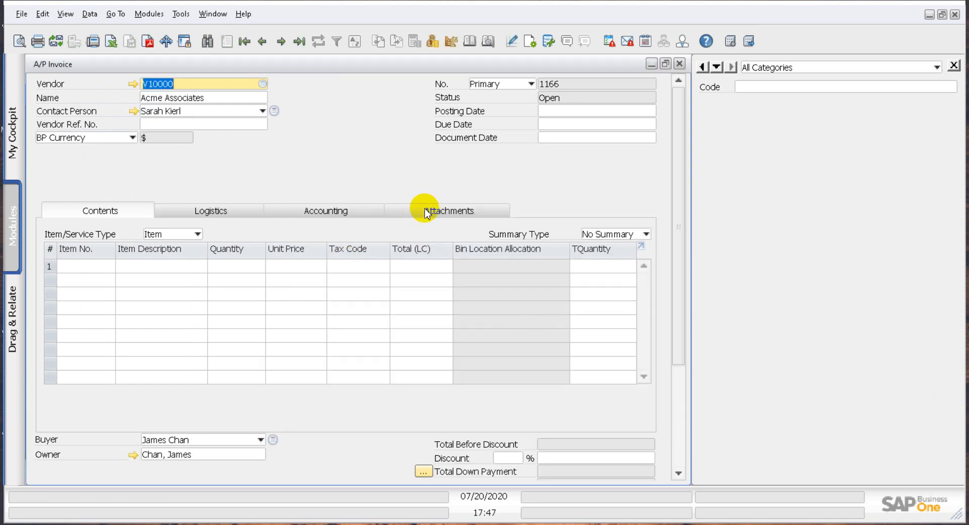
{"action": "left_click", "coordinate": [584, 115]}
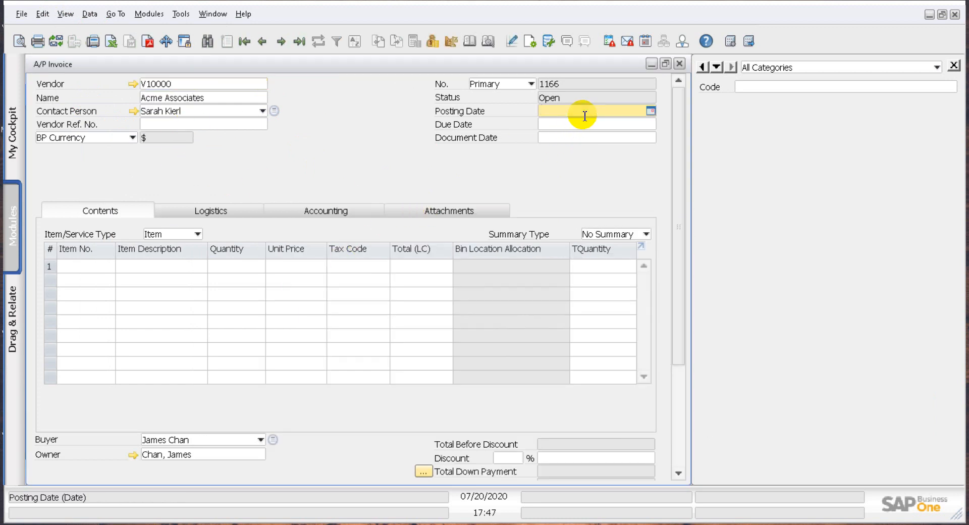
{"action": "type", "text": "t"}
{"action": "key", "text": "Tab"}
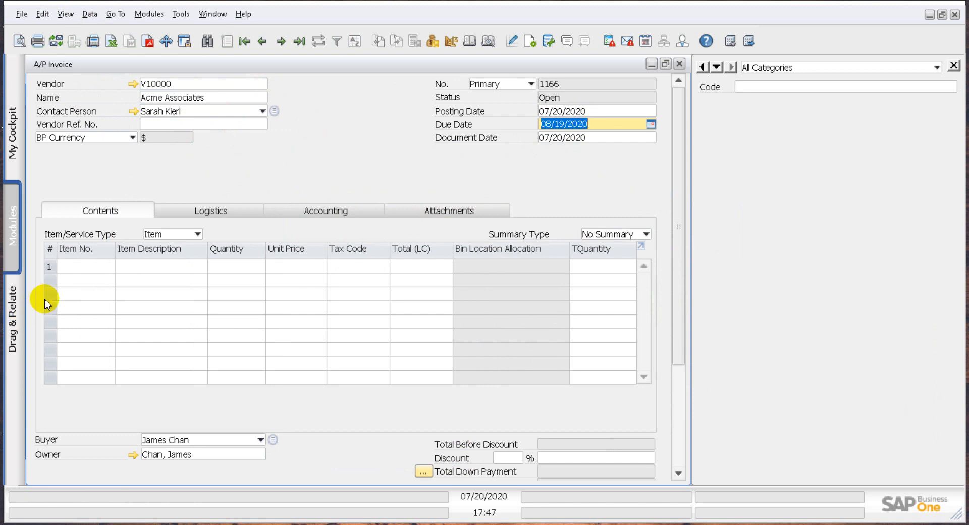
Add item A00001 to the first row with a TQuantity of 1 and enter TA00001 in the Code field
{"action": "left_click", "coordinate": [94, 271]}
{"action": "left_click", "coordinate": [109, 267]}
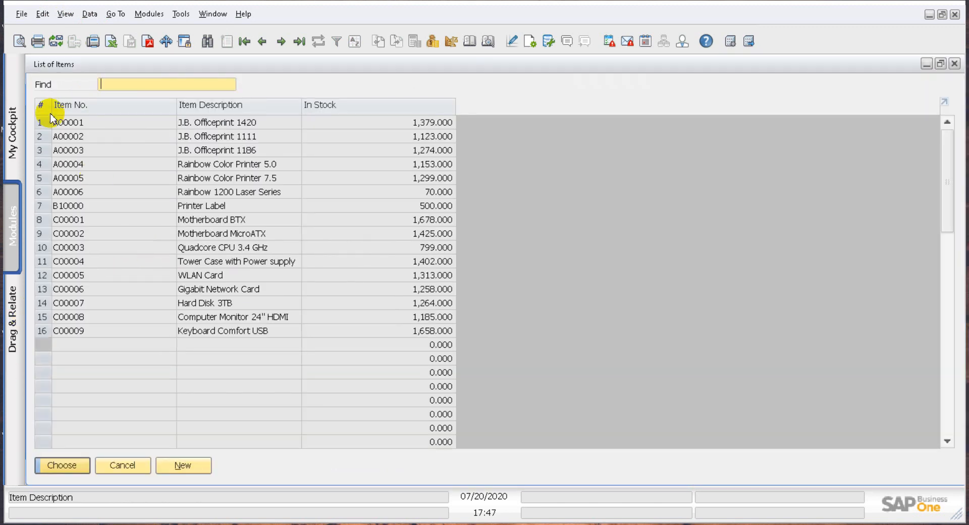
{"action": "double_click", "coordinate": [66, 123]}
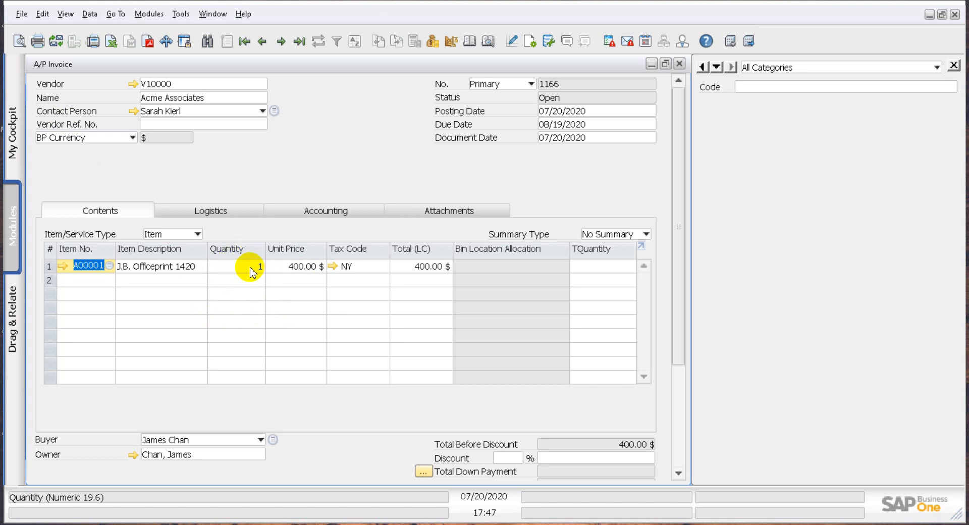
{"action": "left_click", "coordinate": [604, 265]}
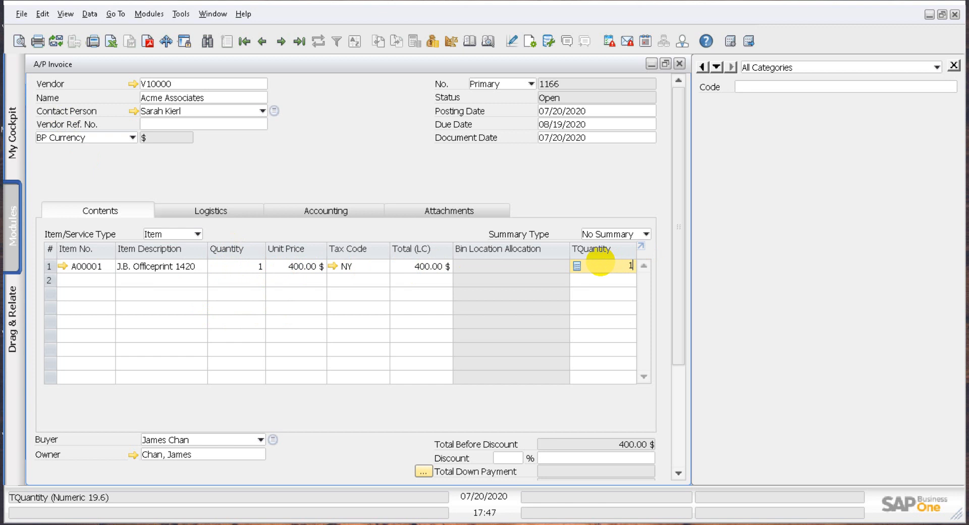
{"action": "left_click", "coordinate": [795, 87]}
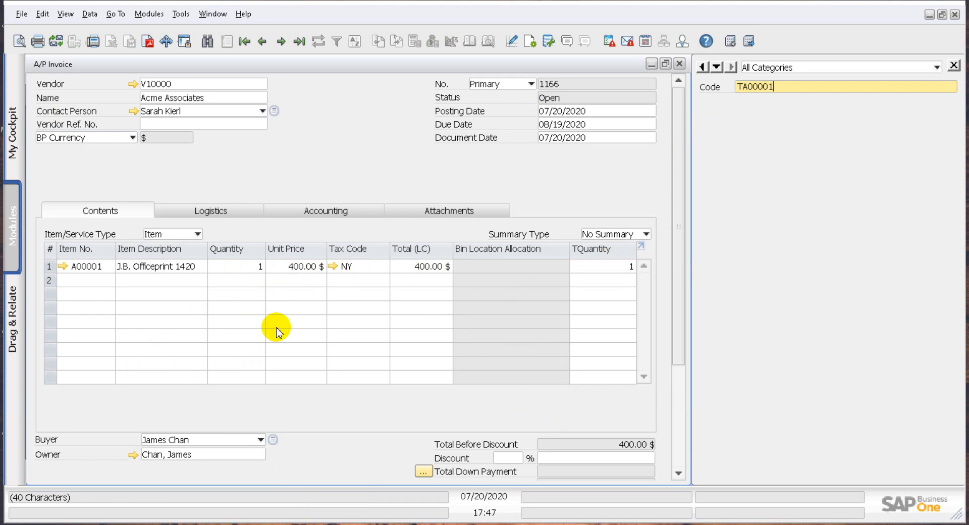
Add the A/P invoice and confirm its creation
{"action": "scroll", "coordinate": [227, 363], "scroll_direction": "down", "scroll_amount": 3}
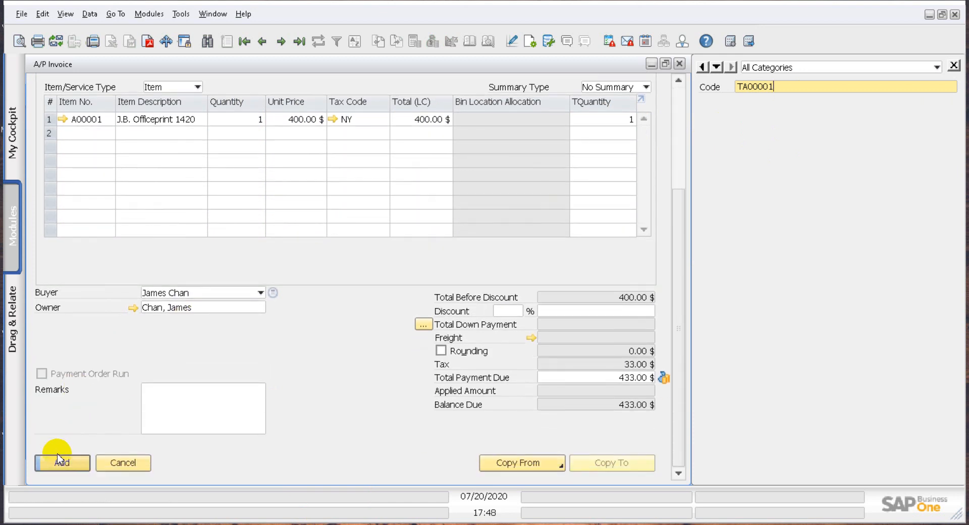
{"action": "left_click", "coordinate": [59, 460]}
{"action": "left_click", "coordinate": [304, 295]}
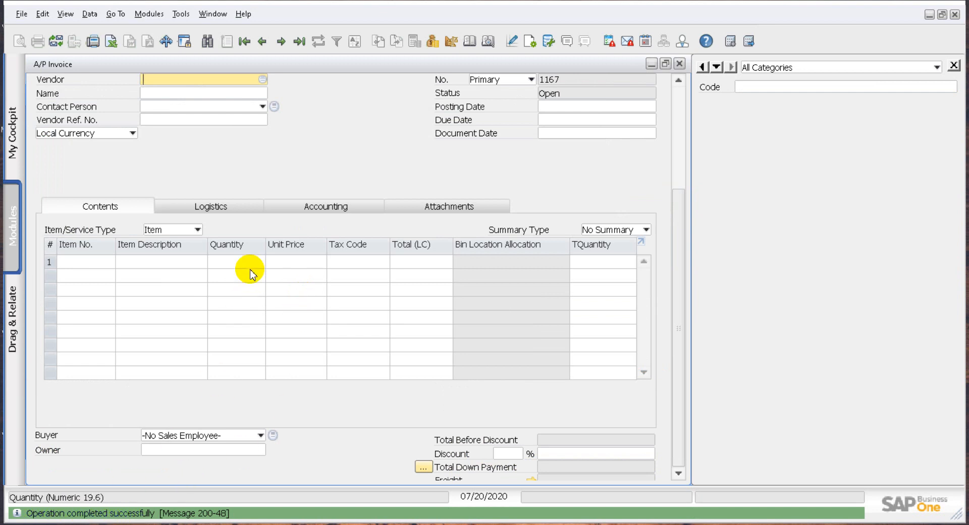
Open the last A/P invoice record and examine its saved Code and TQuantity values
{"action": "left_click", "coordinate": [298, 45]}
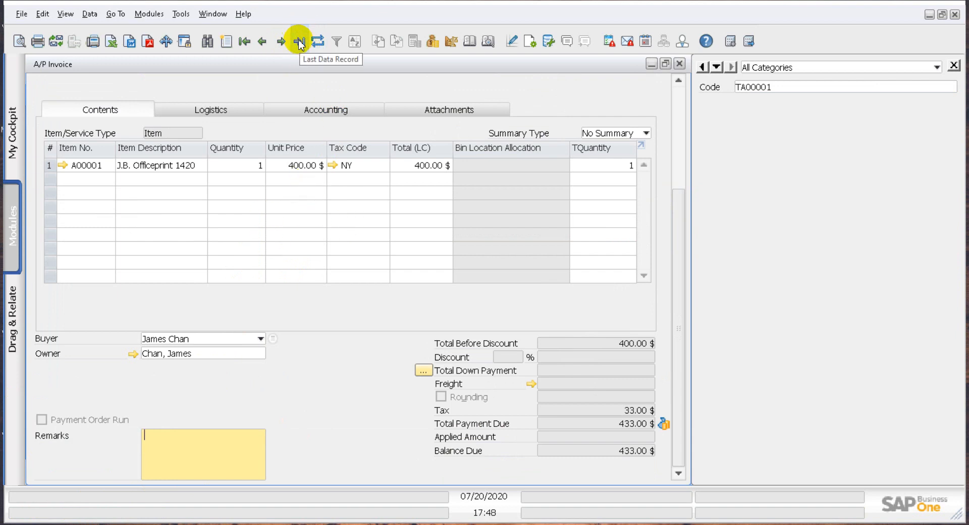
{"action": "left_click", "coordinate": [244, 42]}
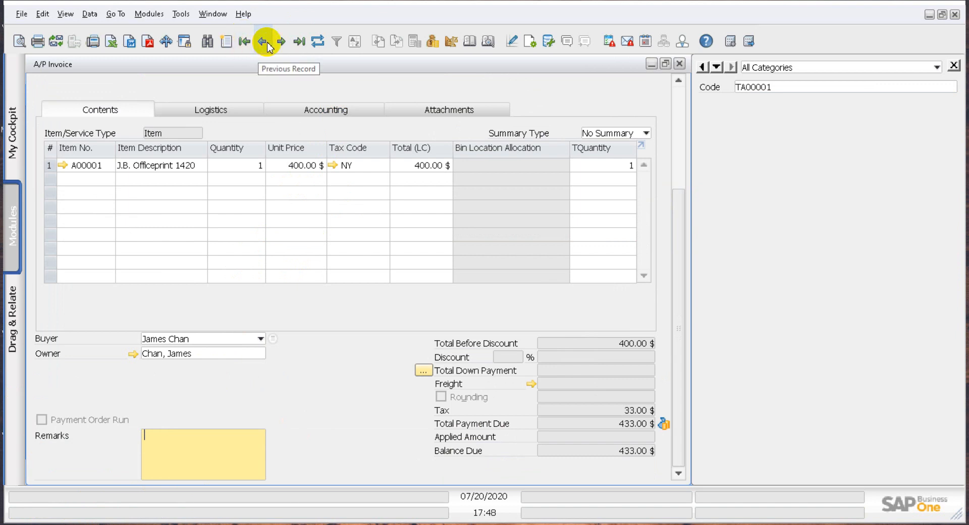
{"action": "scroll", "coordinate": [308, 87], "scroll_direction": "up", "scroll_amount": 4}
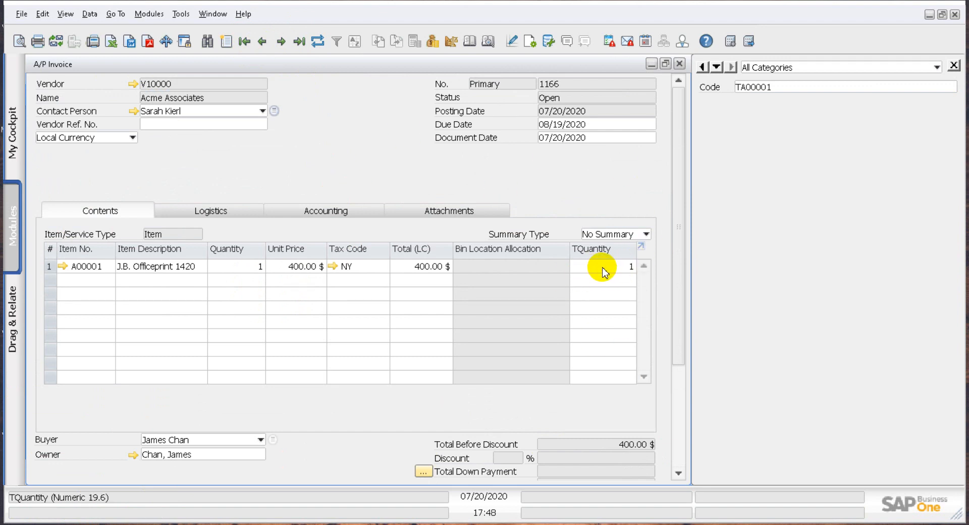
{"action": "left_click", "coordinate": [781, 89]}
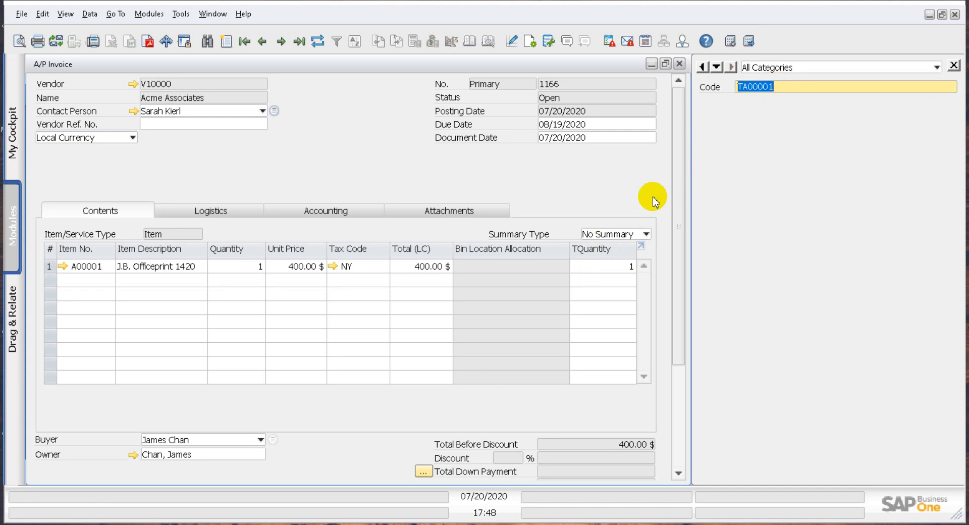
{"action": "left_click_drag", "start_coordinate": [679, 141], "coordinate": [686, 107]}
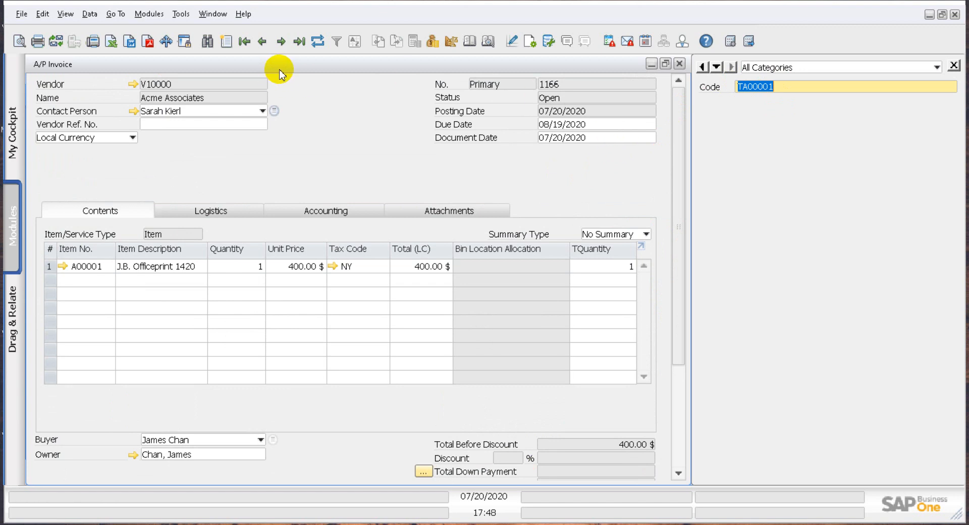
Restore the A/P invoice window to its smaller size and reposition it to view the row table
{"action": "double_click", "coordinate": [364, 73]}
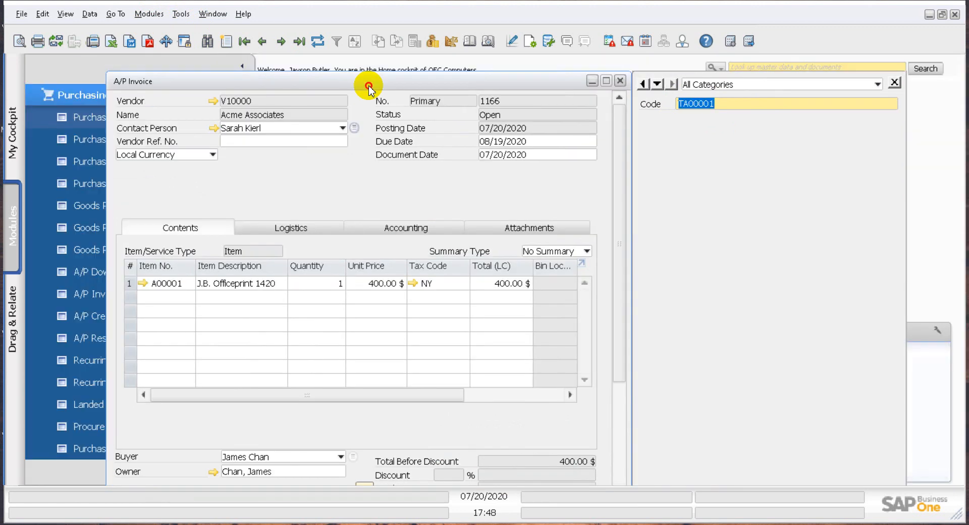
{"action": "left_click_drag", "start_coordinate": [369, 87], "coordinate": [363, 71]}
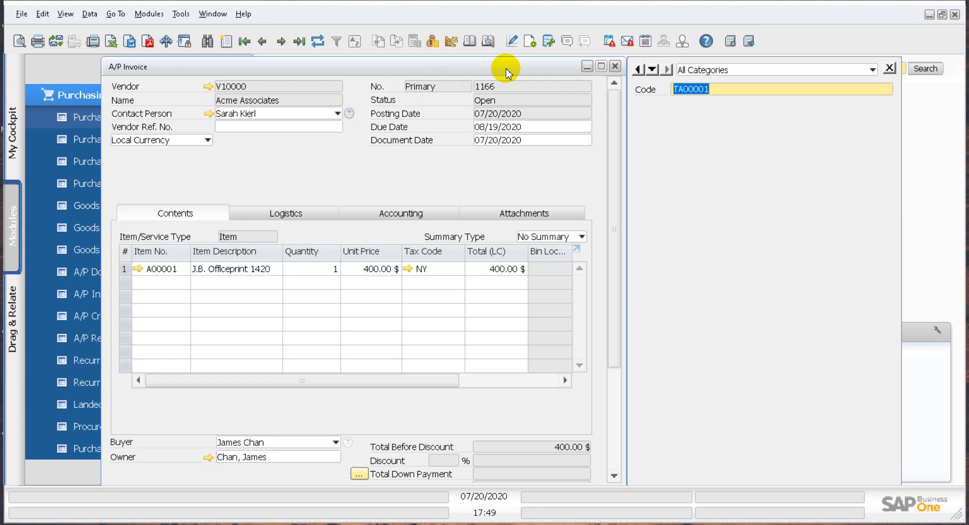
{"action": "left_click_drag", "start_coordinate": [433, 386], "coordinate": [293, 392]}
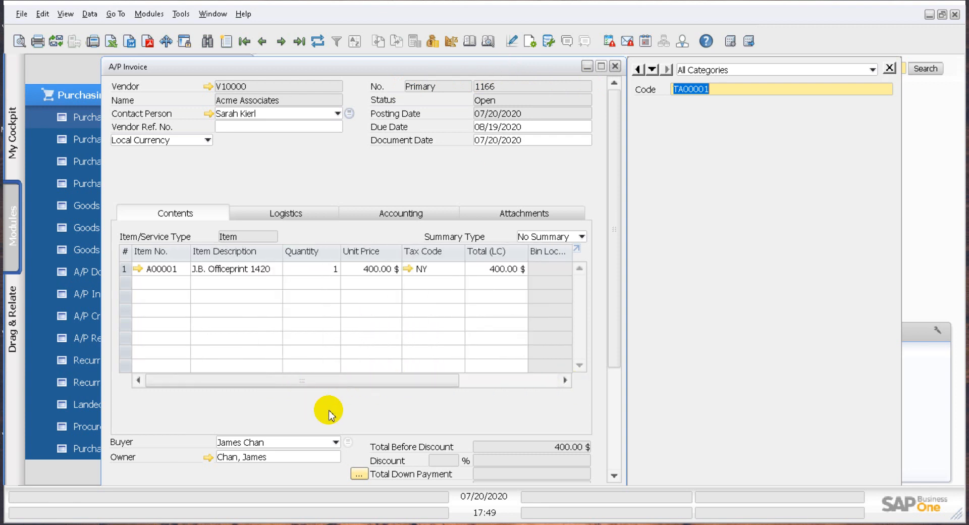